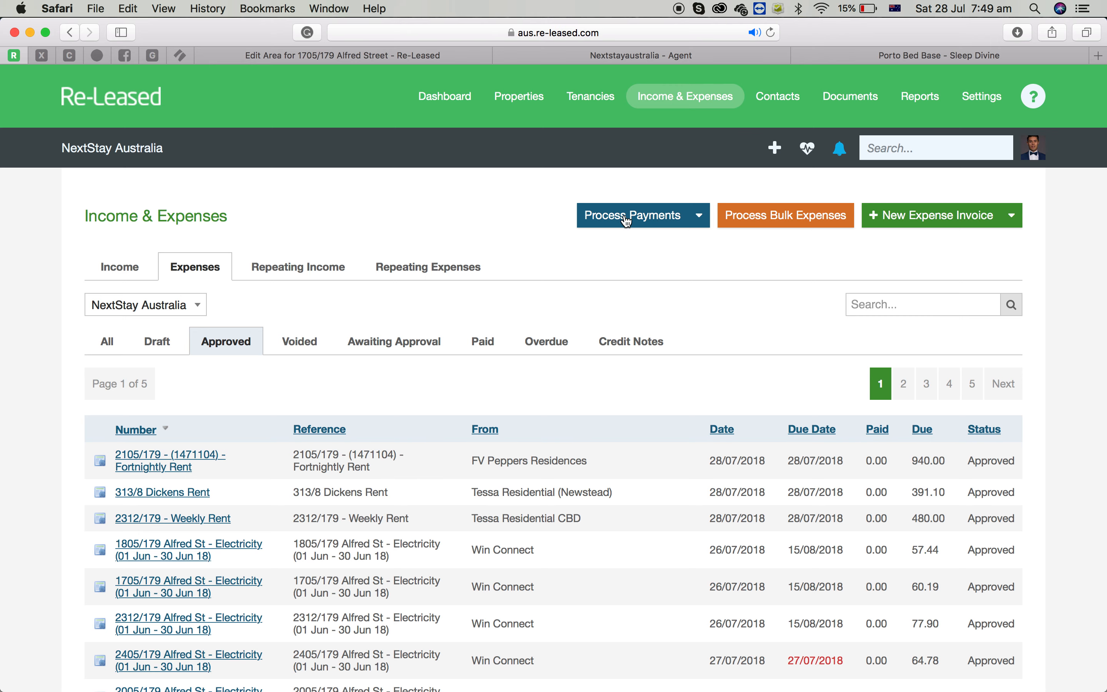
left_click(941, 218)
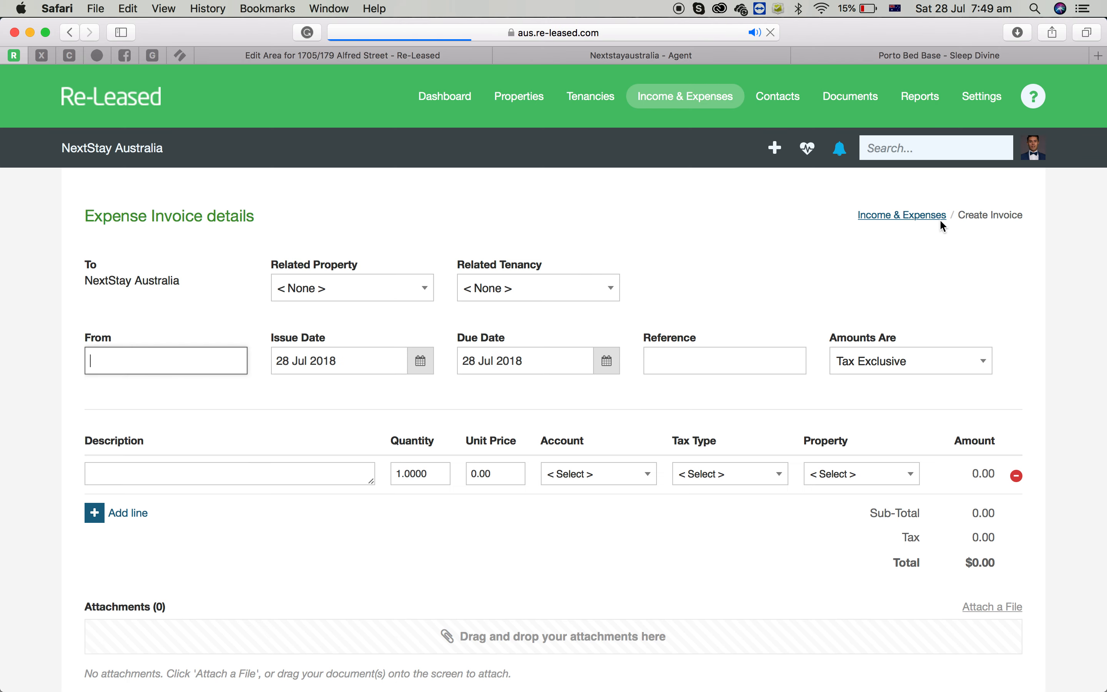
left_click(385, 296)
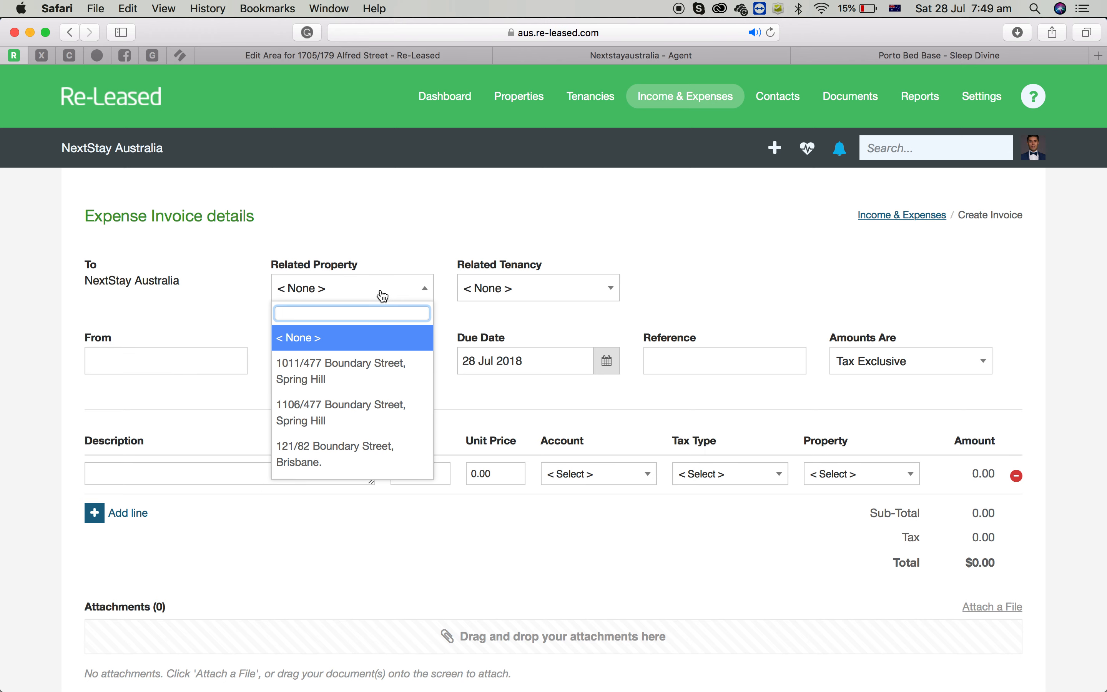
type("706")
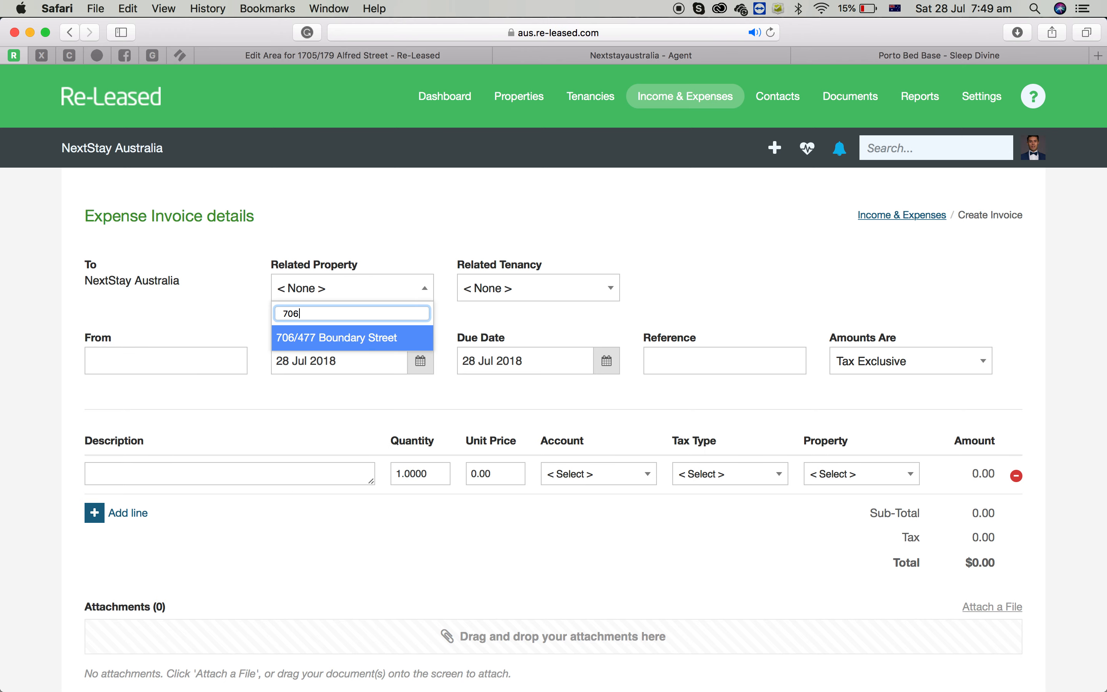
key("Return")
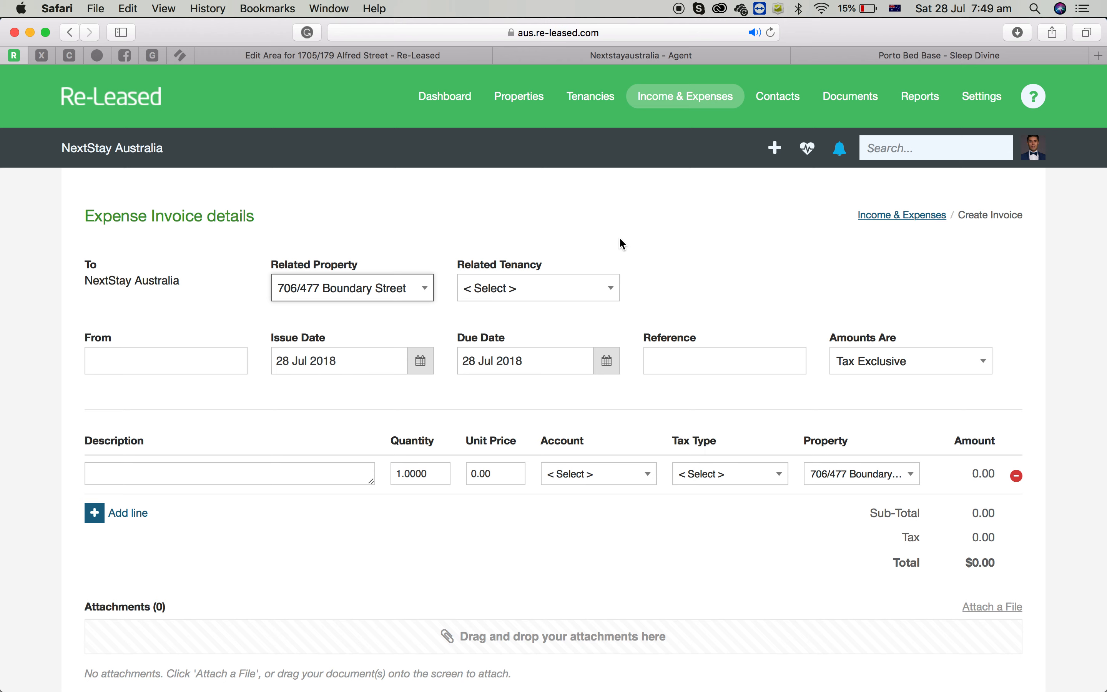
Set the invoice's supplier to Art Series Hotel Group.
left_click(183, 367)
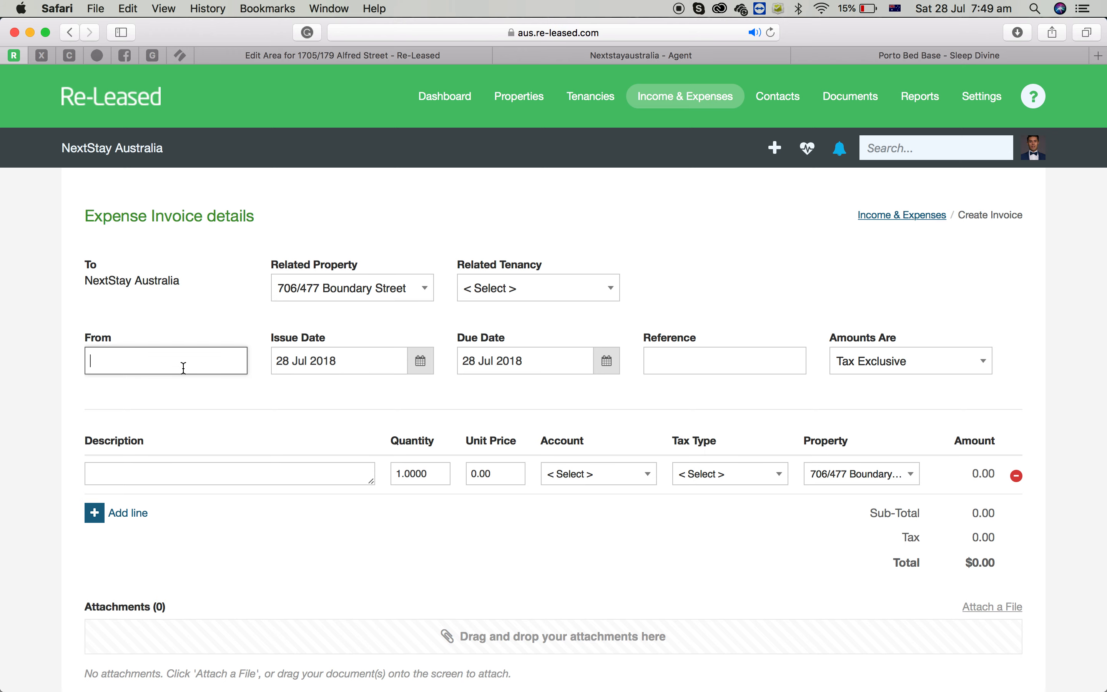
type("Art")
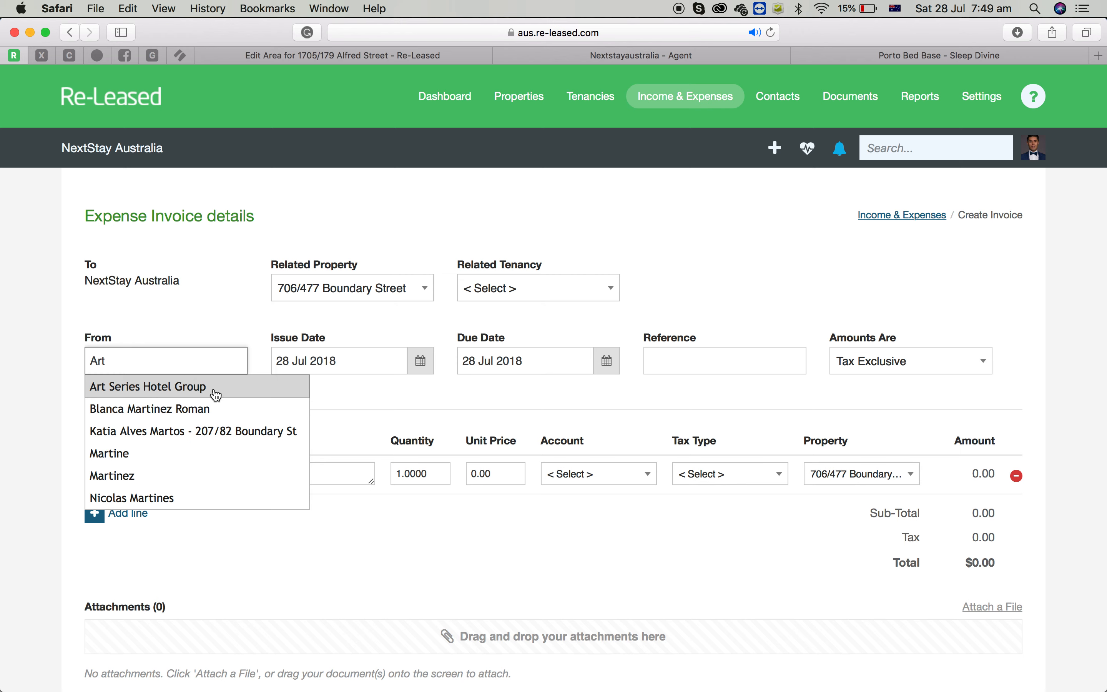
left_click(215, 390)
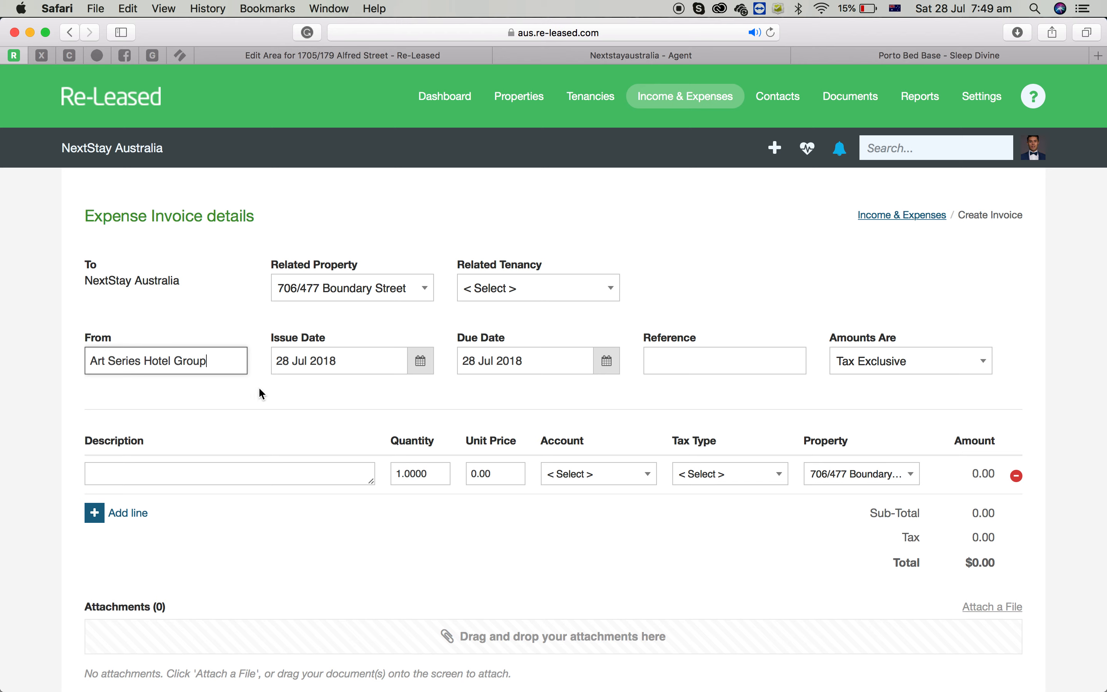
Set both the issue date and the due date to 27 Jul 2018.
left_click(412, 363)
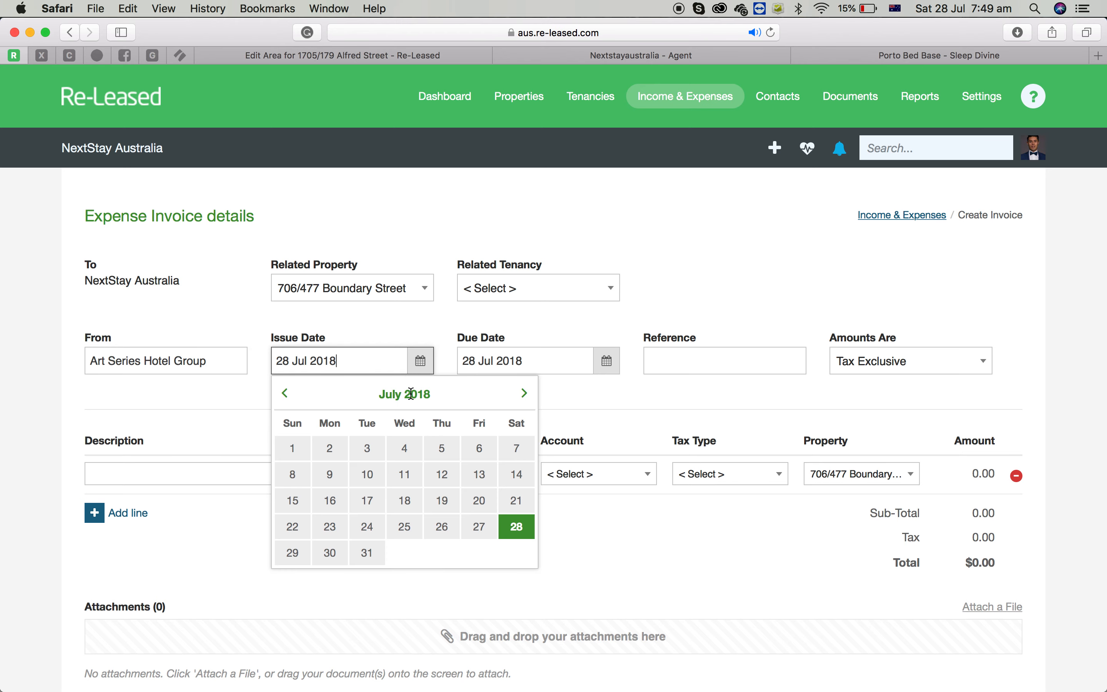
left_click(481, 524)
left_click(606, 361)
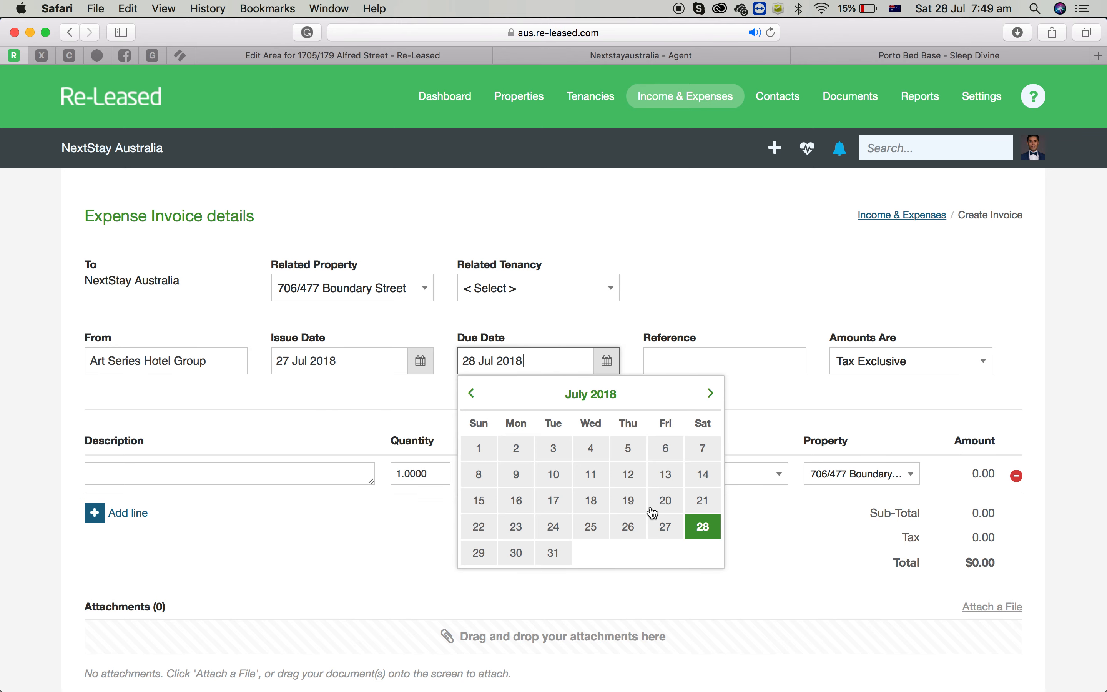
left_click(673, 531)
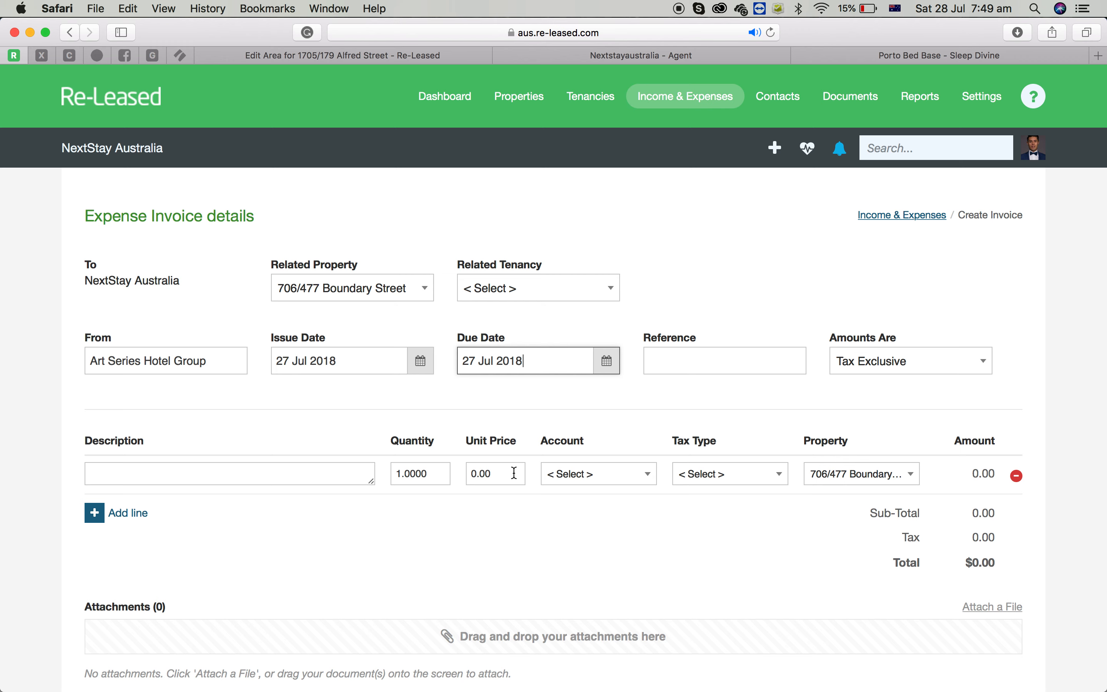
Enter the reference '706/477 - First Two Weeks Rent' and copy the same text into the line description.
left_click(726, 359)
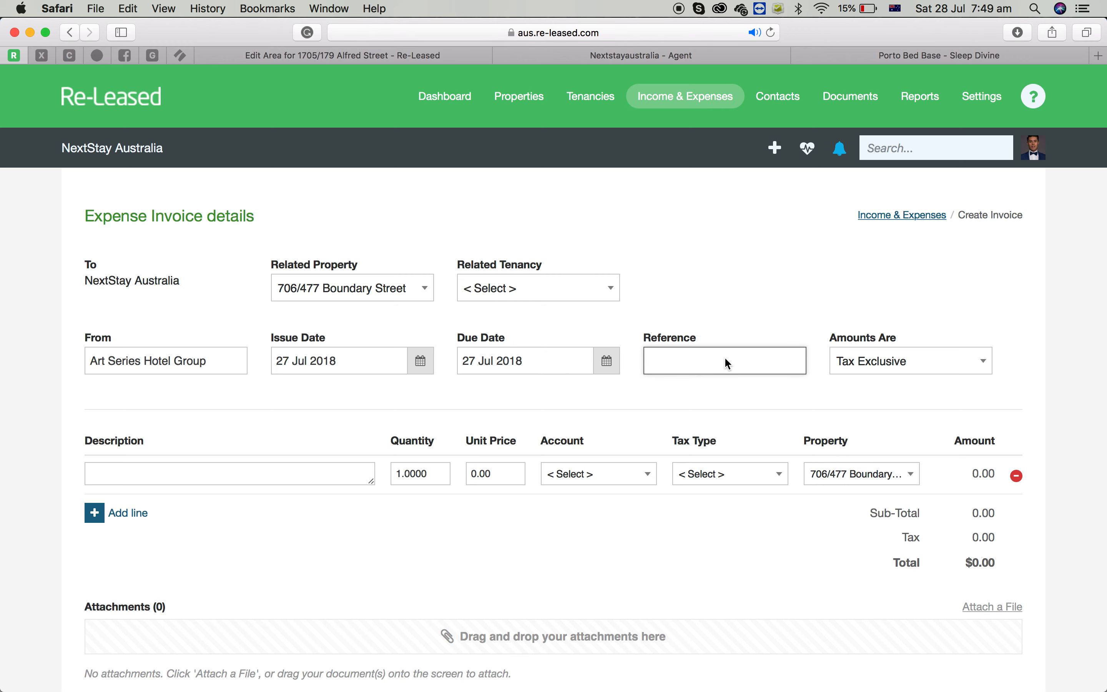
type("70")
type("6/477 ")
type("- First ")
type("Two Weeks Rent")
key("super+a")
key("super+c")
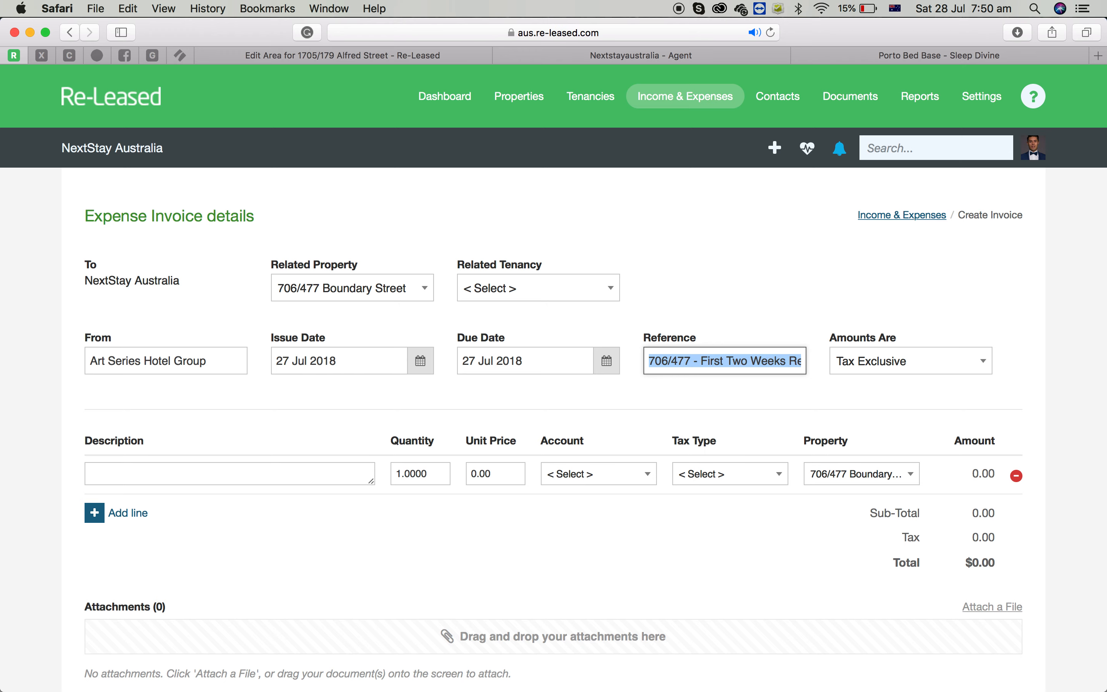
left_click(193, 473)
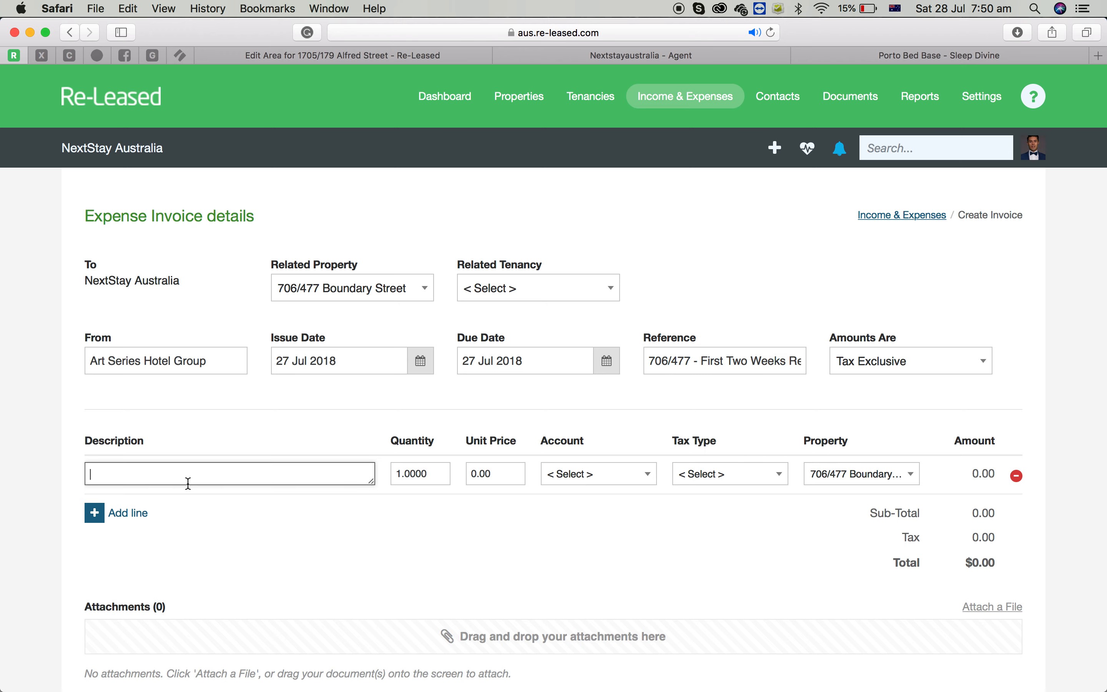
key("super+v")
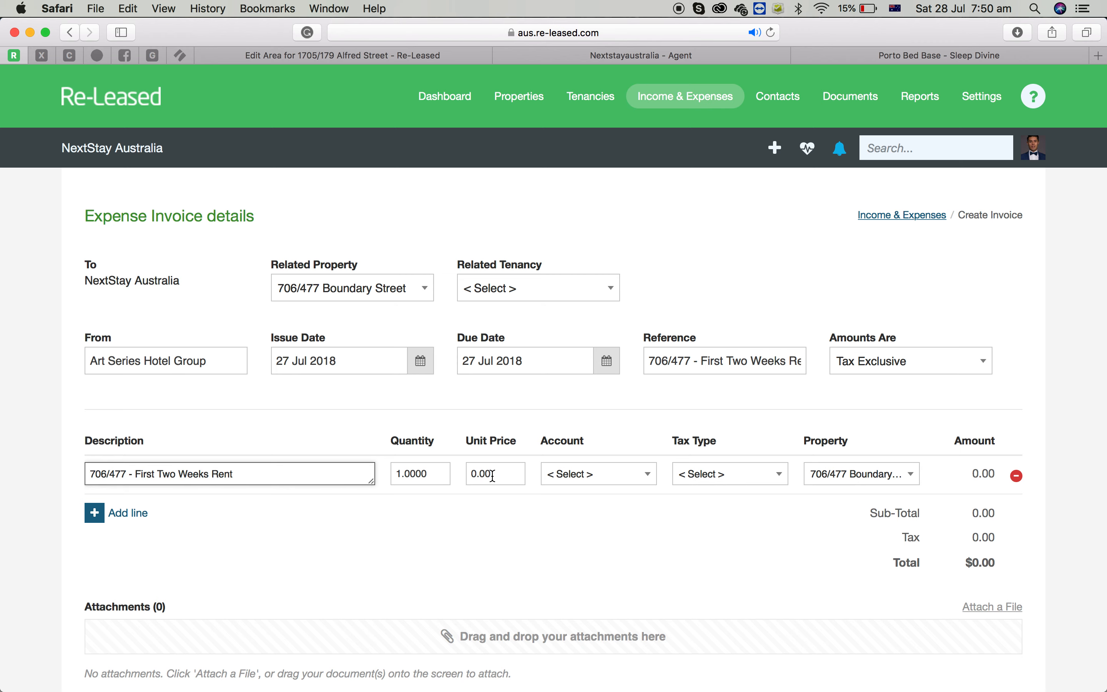
Set the line's quantity to 2 and unit price to 415.
left_click(411, 479)
type("2")
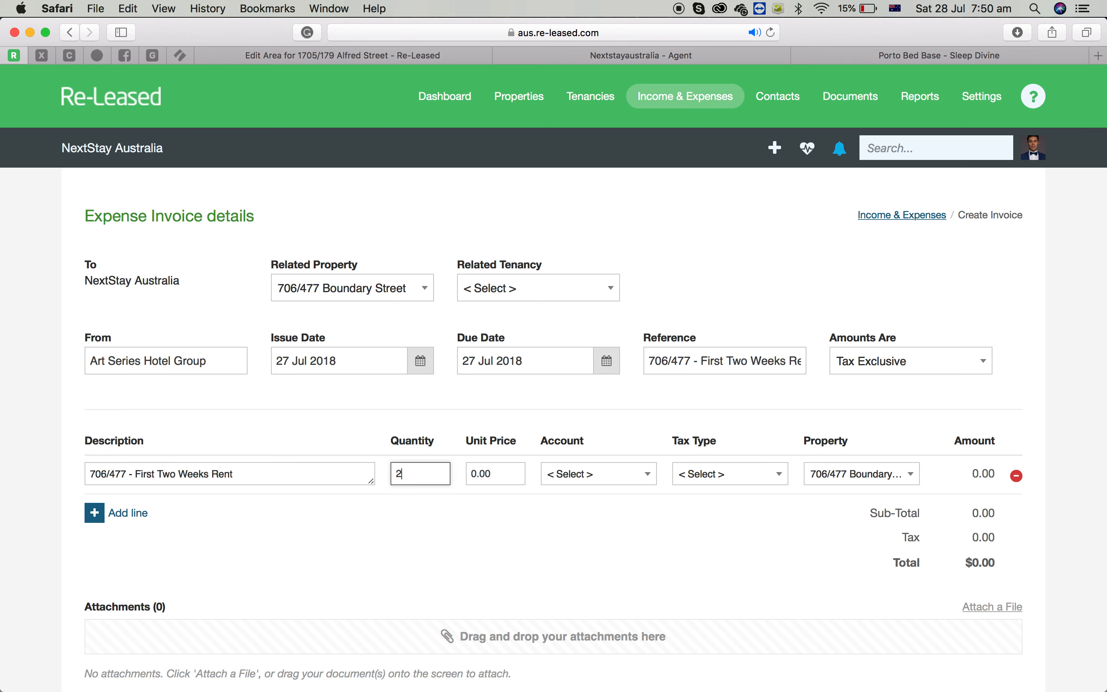
left_click(493, 475)
type("415")
left_click(593, 536)
Set the line's account to 469 - Property Rents and check the BAS Excluded tax type.
left_click(620, 480)
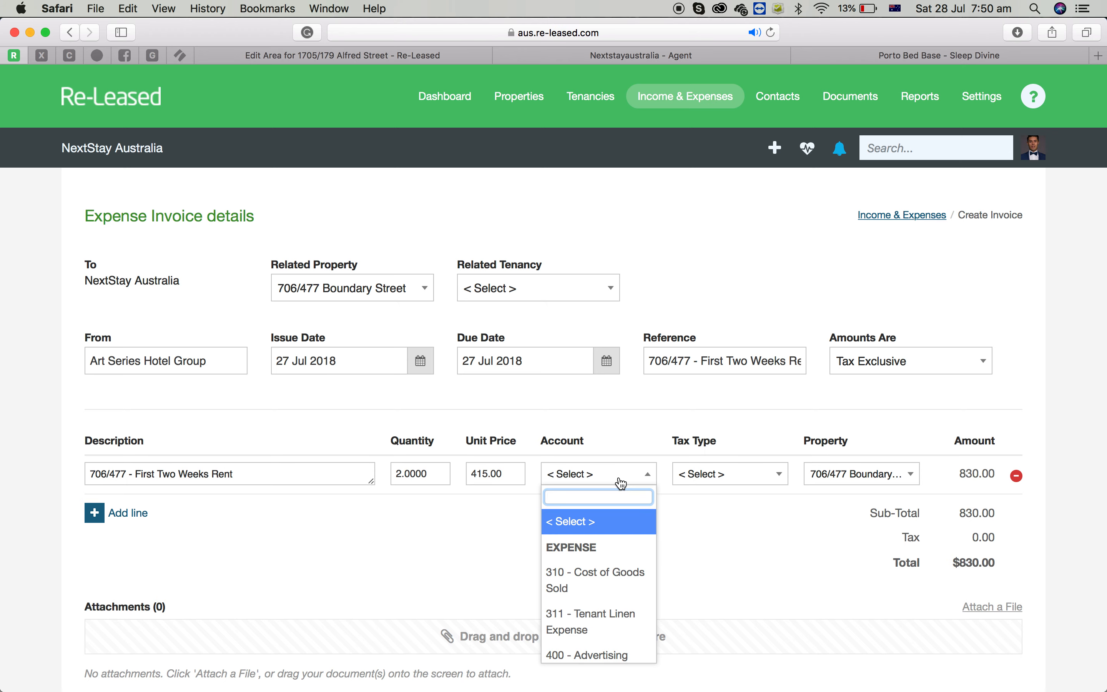
type("rent")
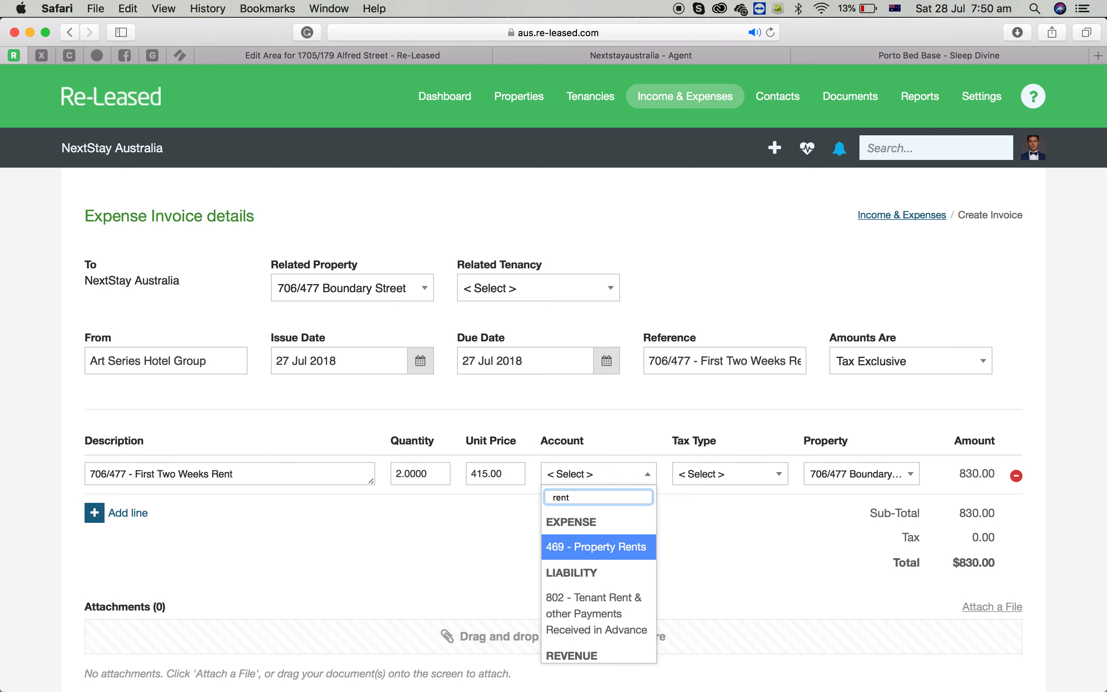
key("Return")
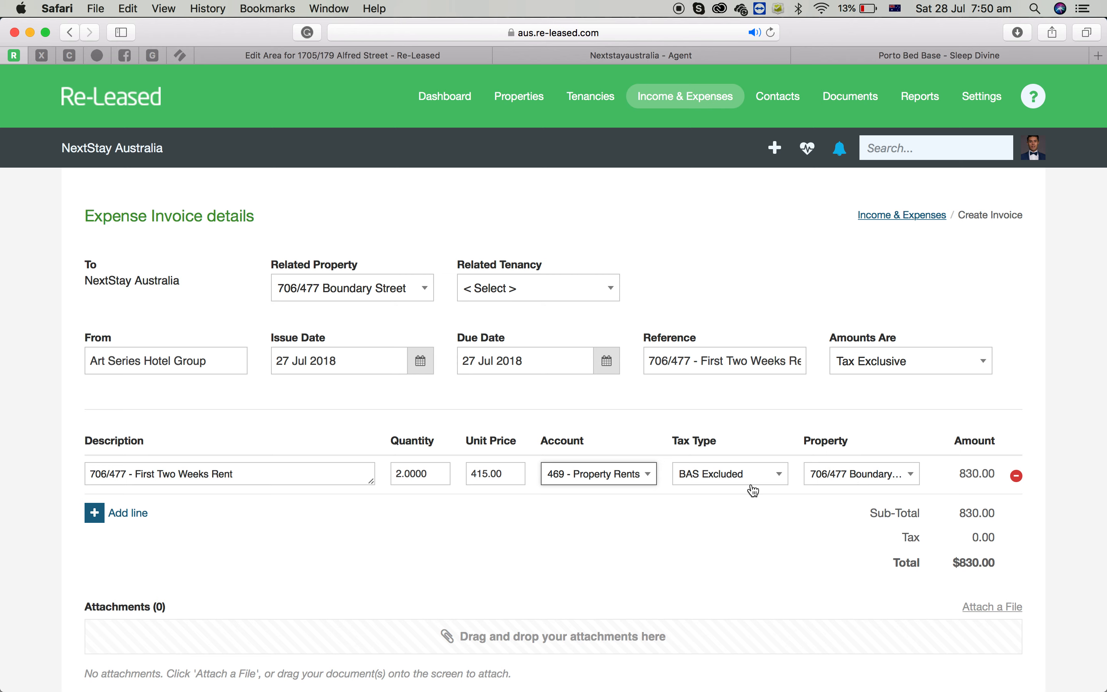
left_click(733, 476)
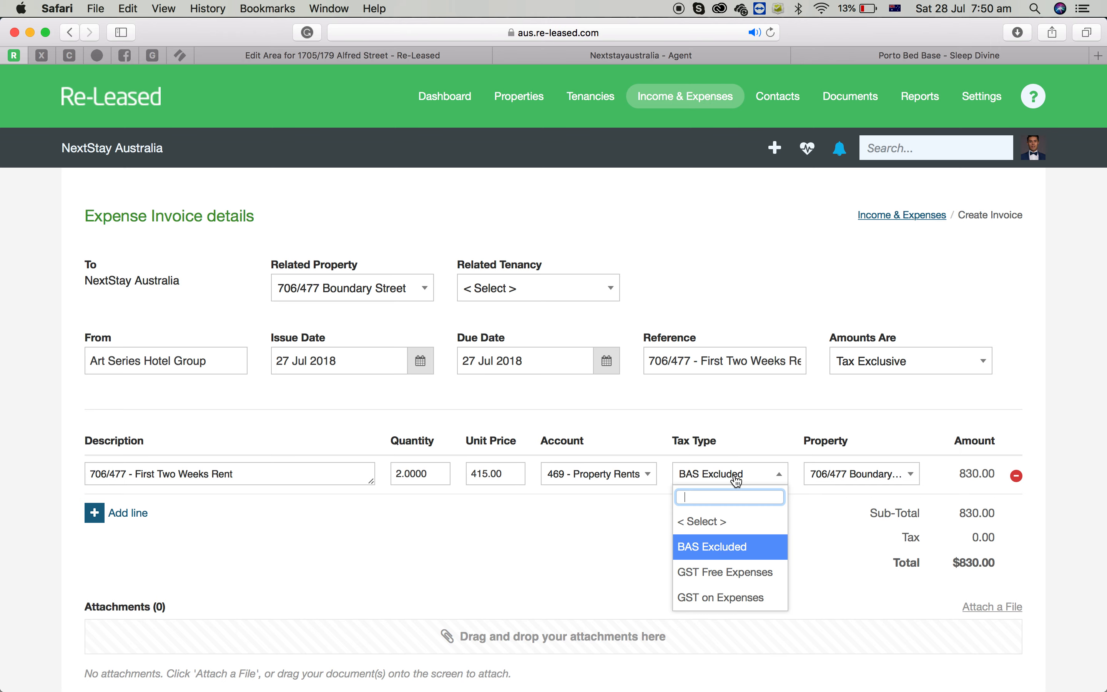
left_click(567, 547)
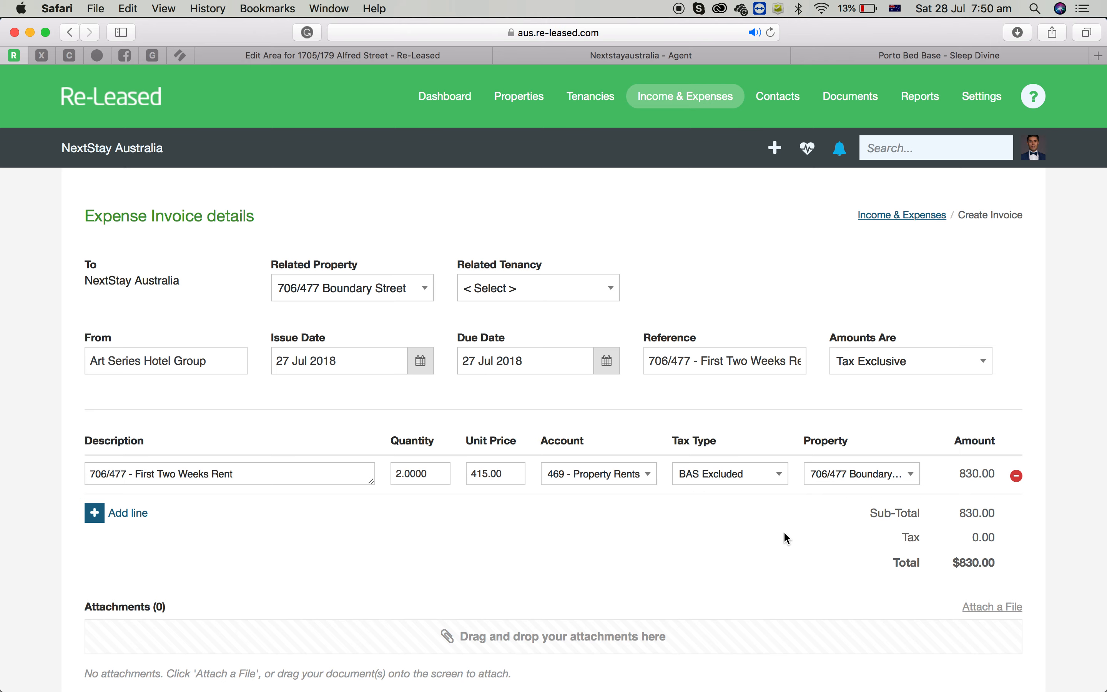
Save and approve the expense invoice.
scroll(787, 534, "down", 5)
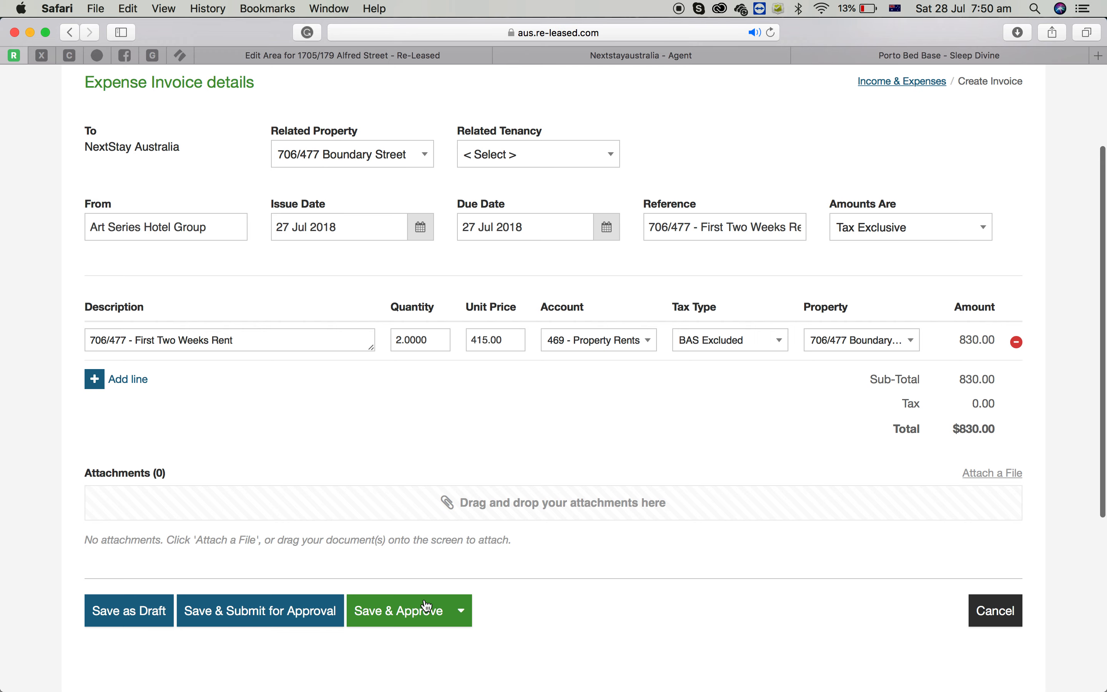
left_click(400, 608)
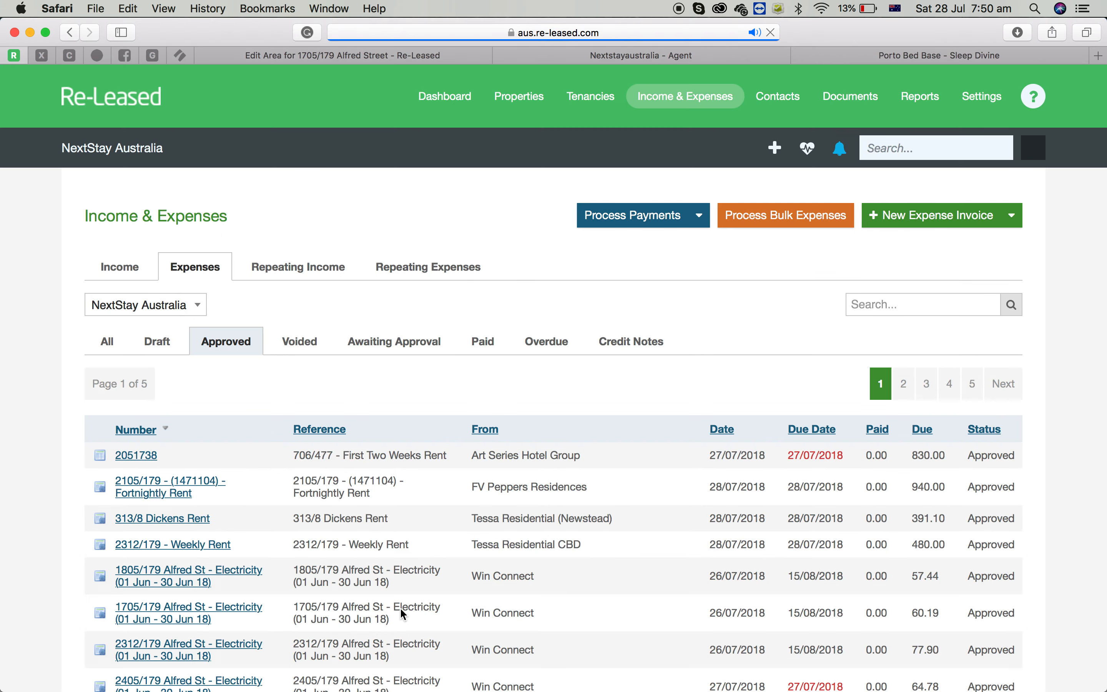
left_click(933, 150)
type("706")
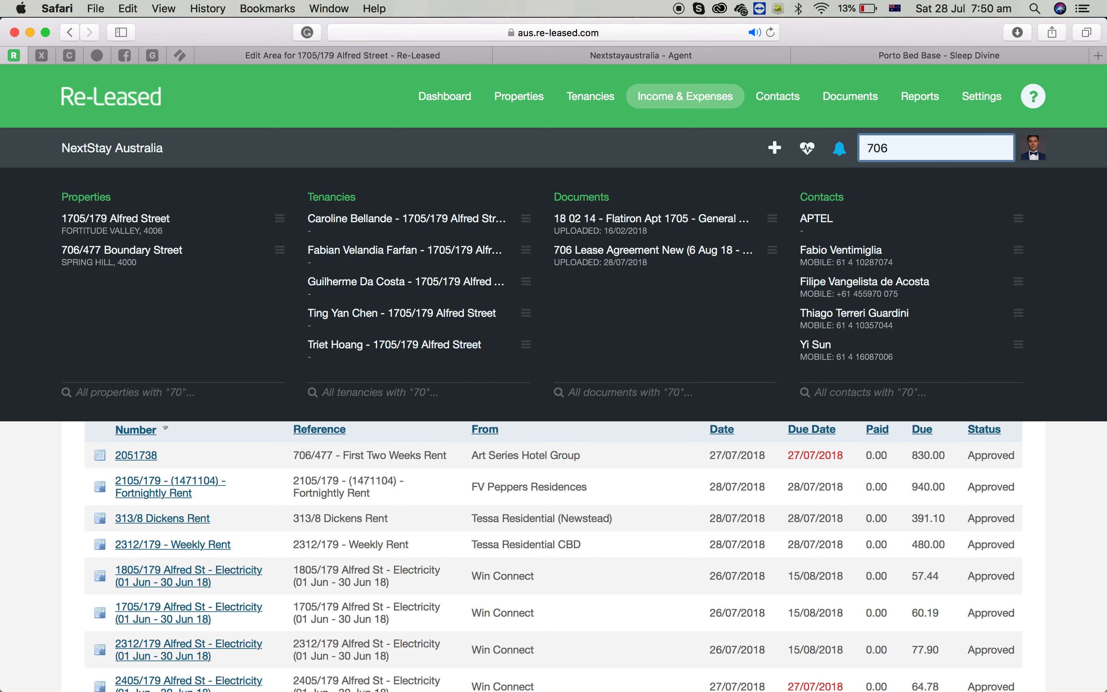
left_click(128, 228)
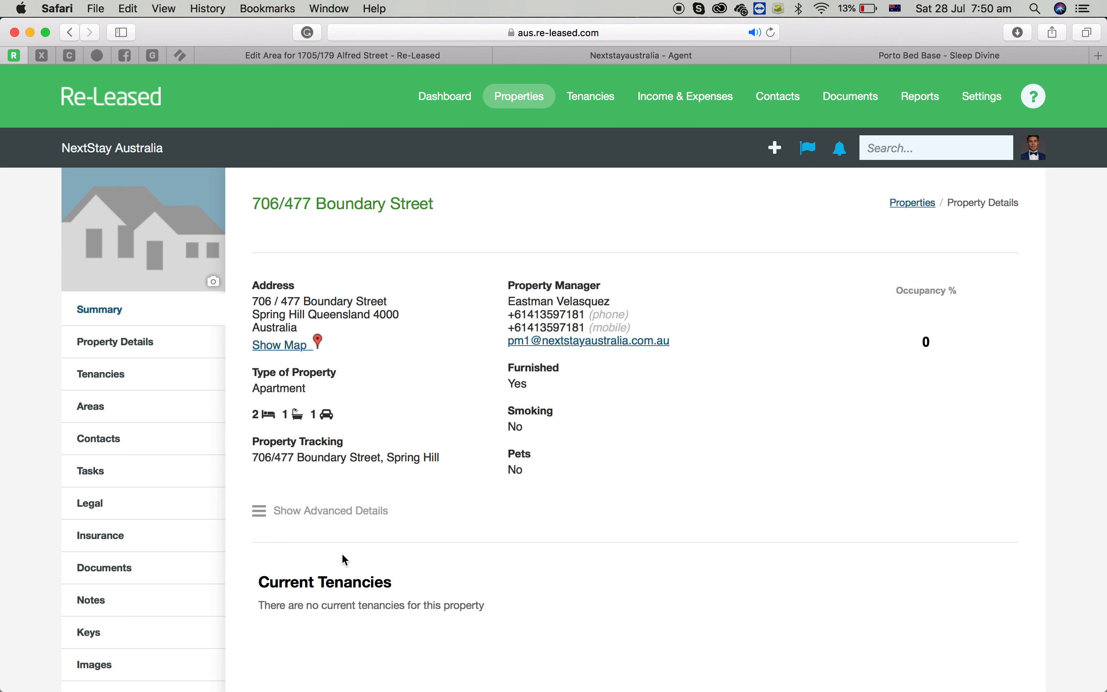
scroll(346, 560, "down", 3)
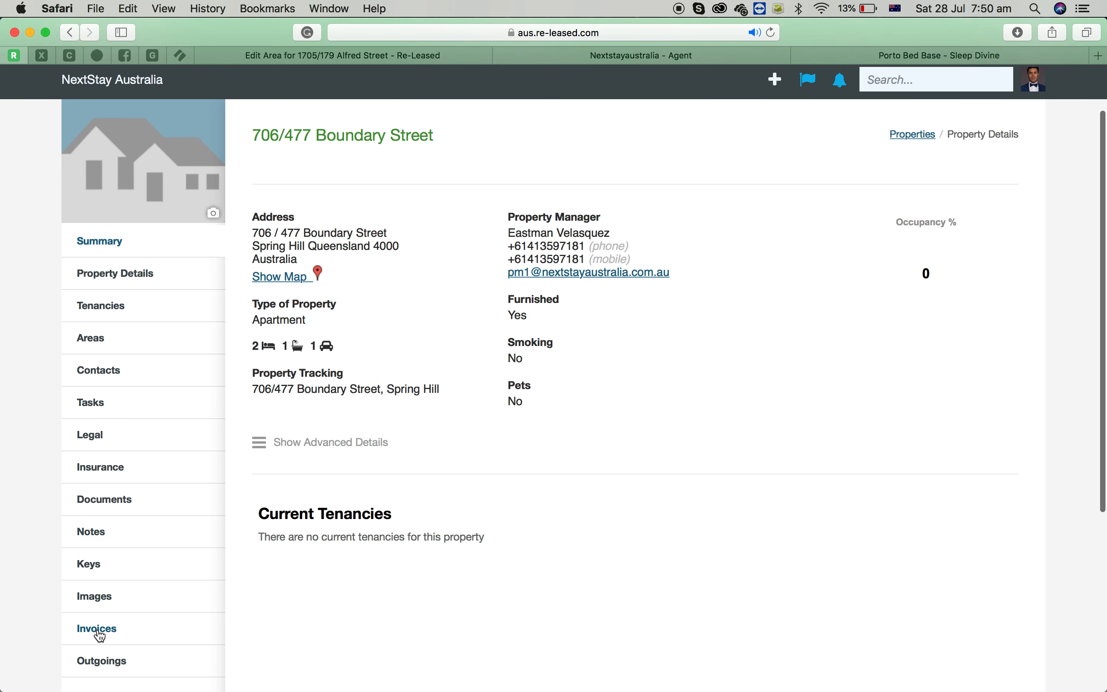
left_click(100, 636)
left_click(363, 212)
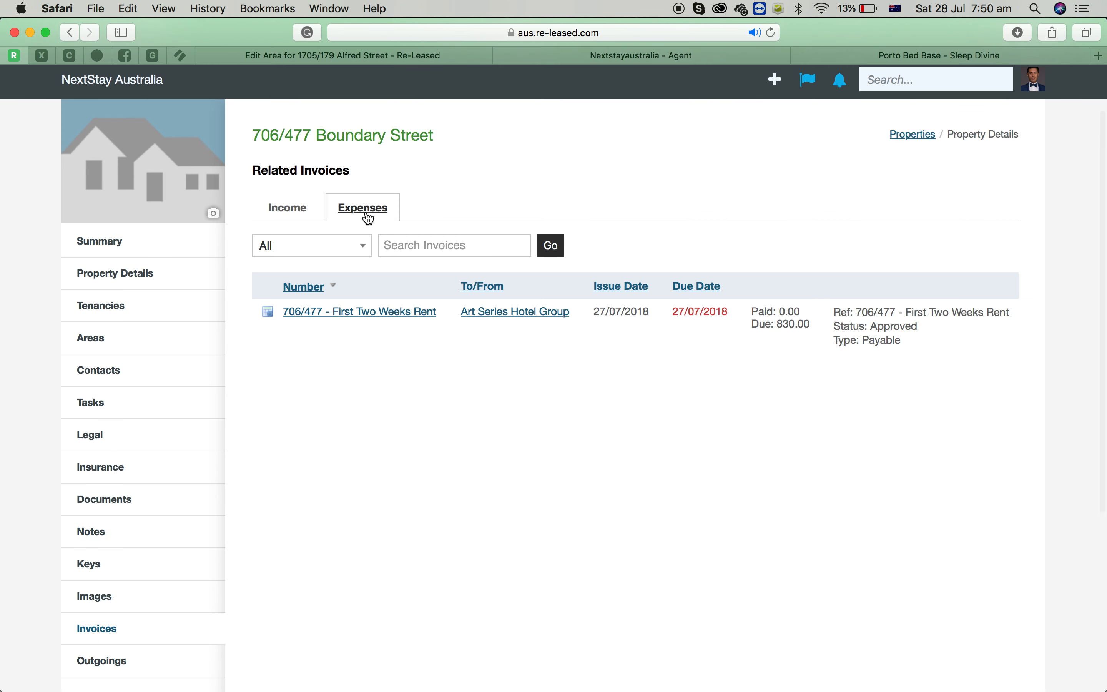
scroll(818, 350, "up", 3)
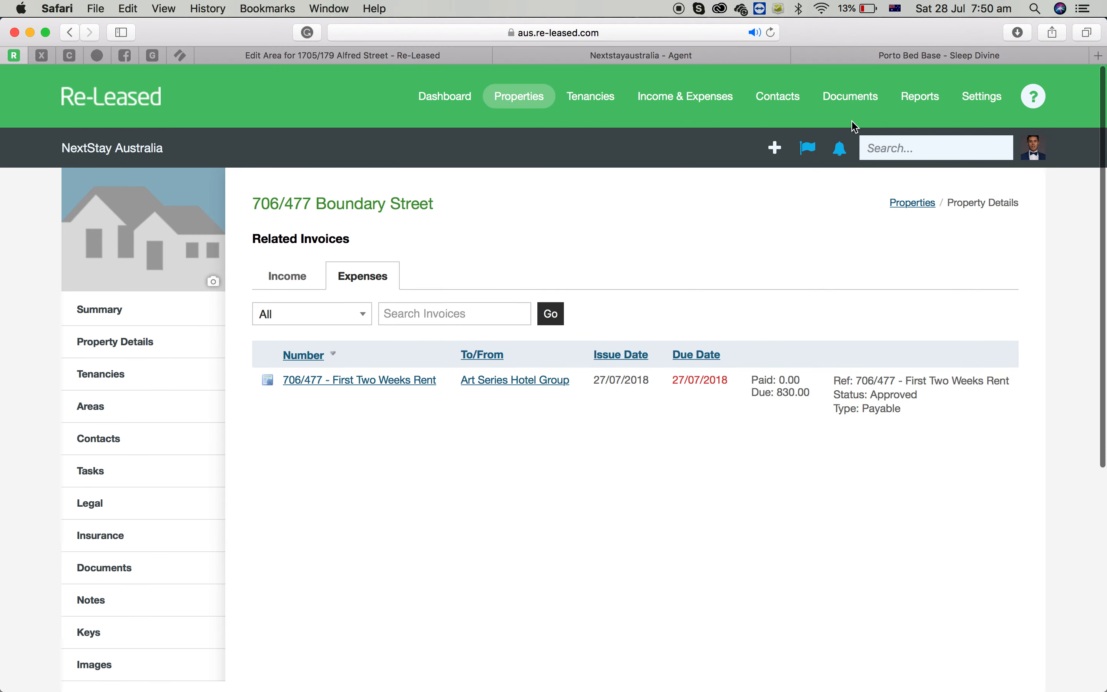
left_click(677, 97)
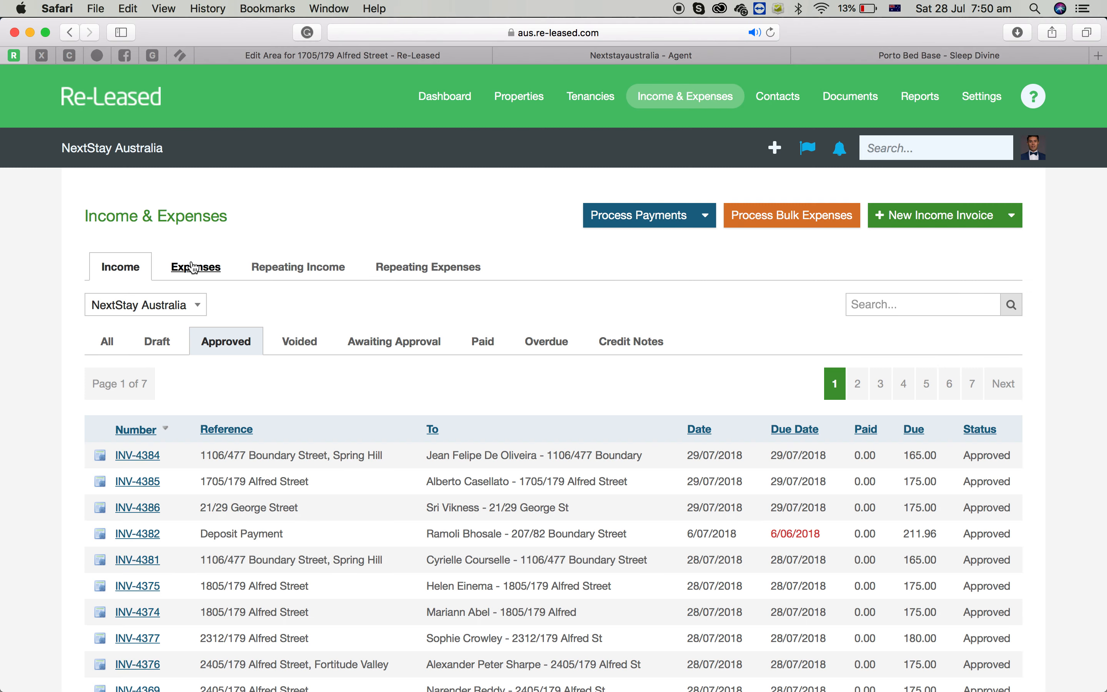
left_click(194, 267)
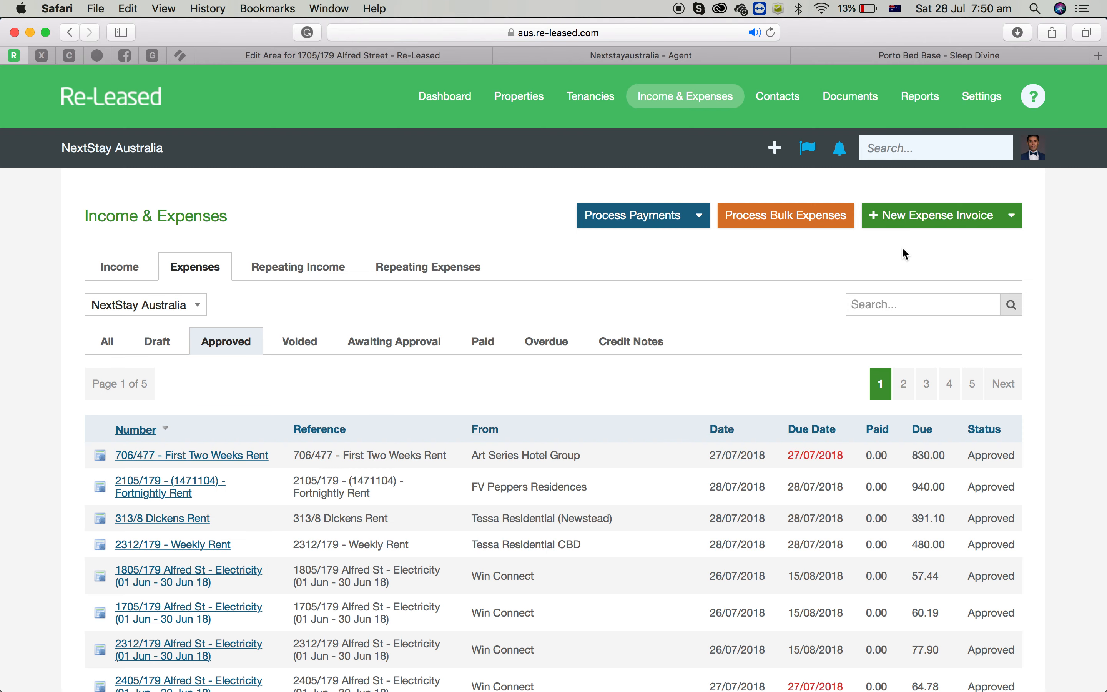
left_click(941, 221)
left_click(414, 298)
type("706")
key("Return")
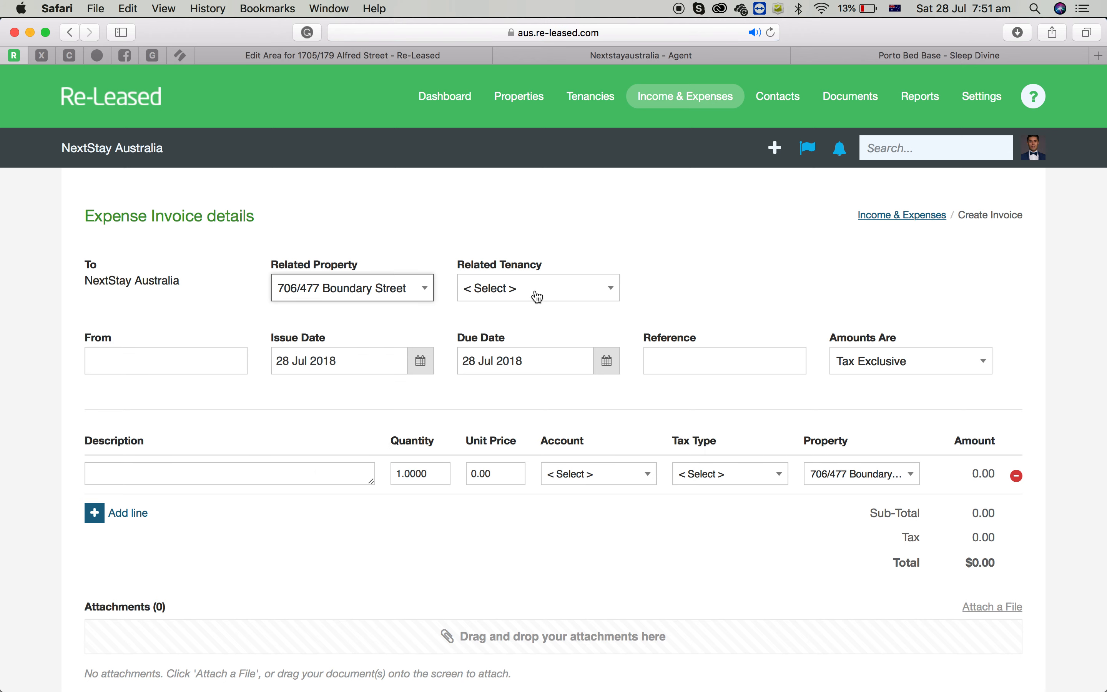
Set the new invoice's supplier to Art Series Hotel Group.
left_click(193, 366)
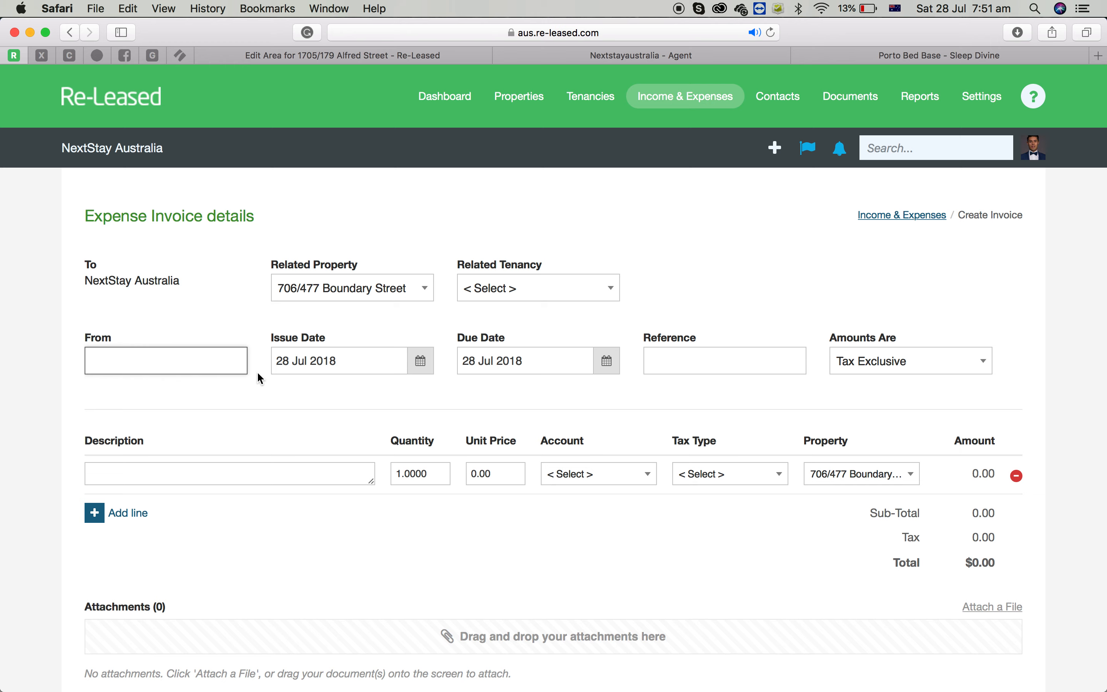
type("art")
left_click(200, 390)
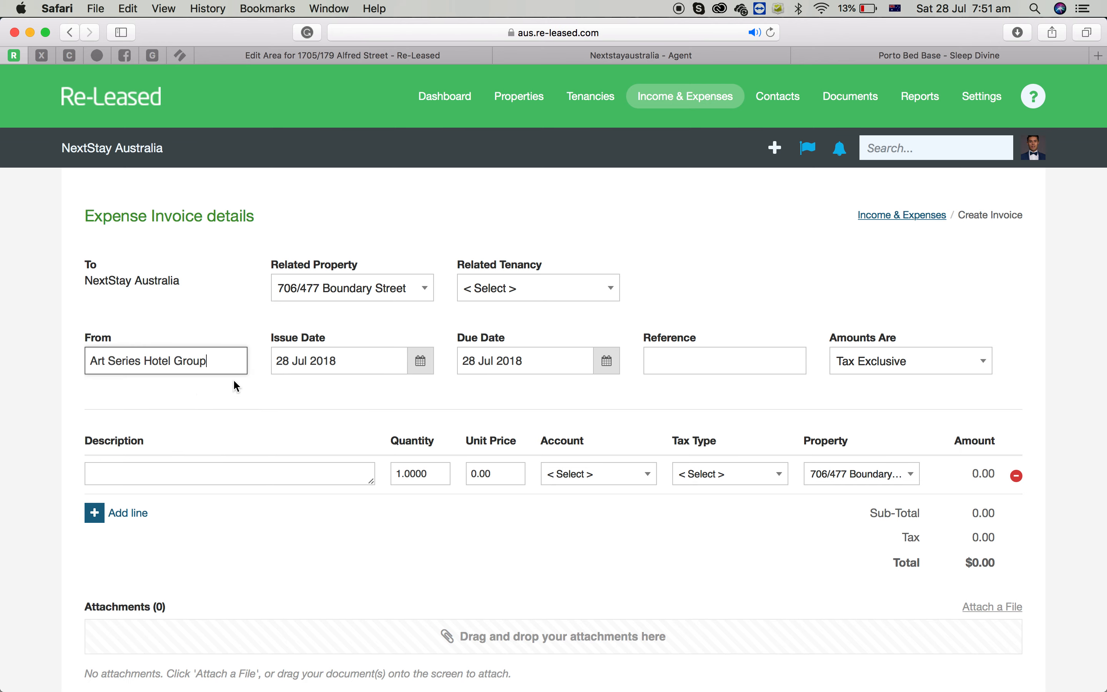
Set the invoice's issue date to 28 Jul 2018 and its due date to 6 Aug 2018.
left_click(421, 361)
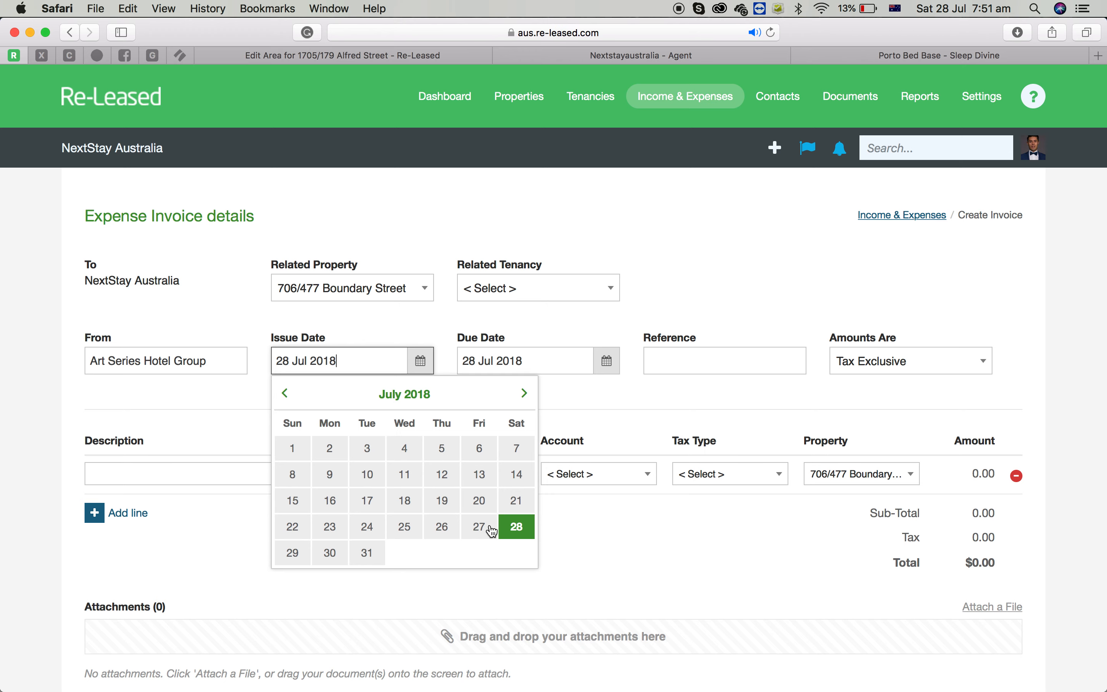
left_click(526, 528)
left_click(605, 361)
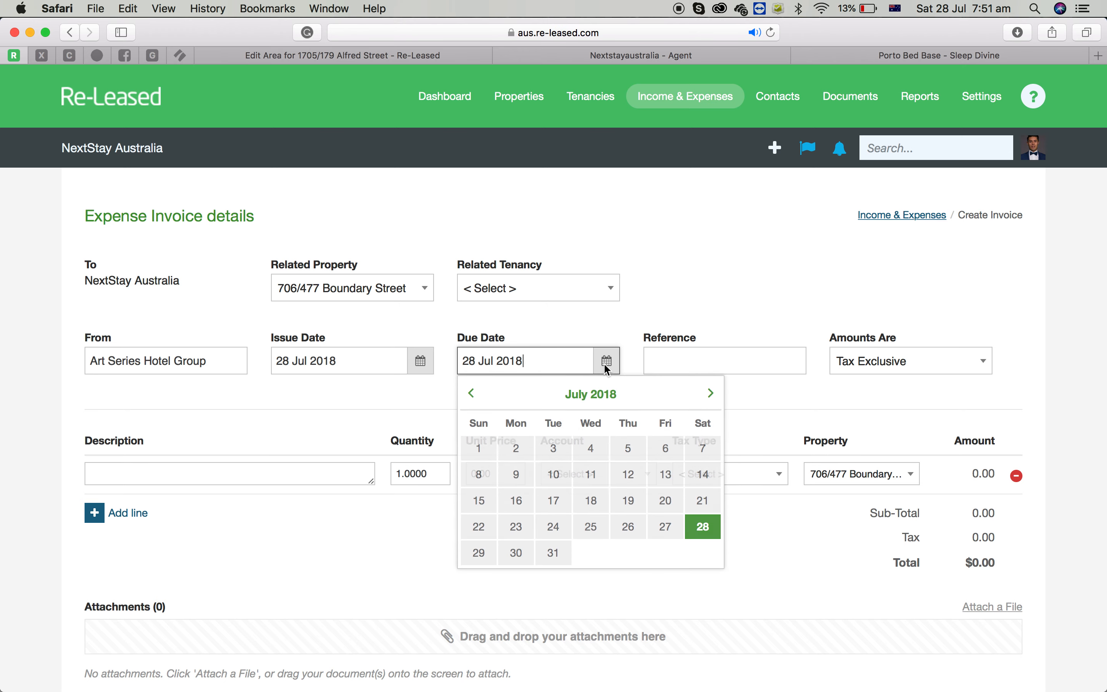
left_click(712, 395)
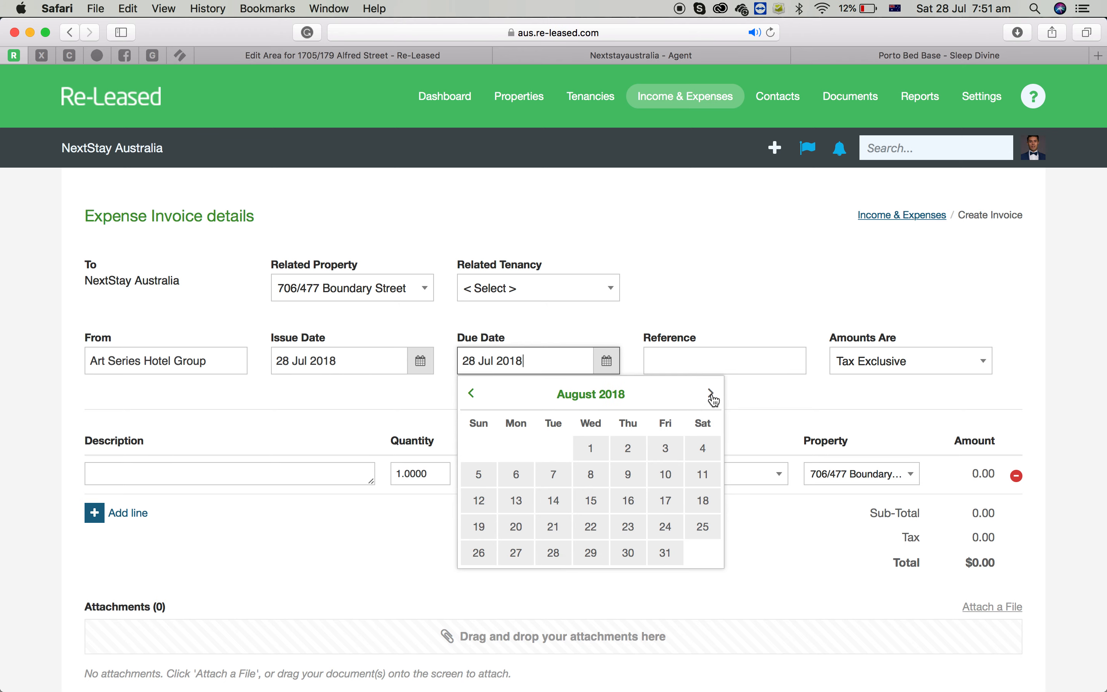
left_click(517, 476)
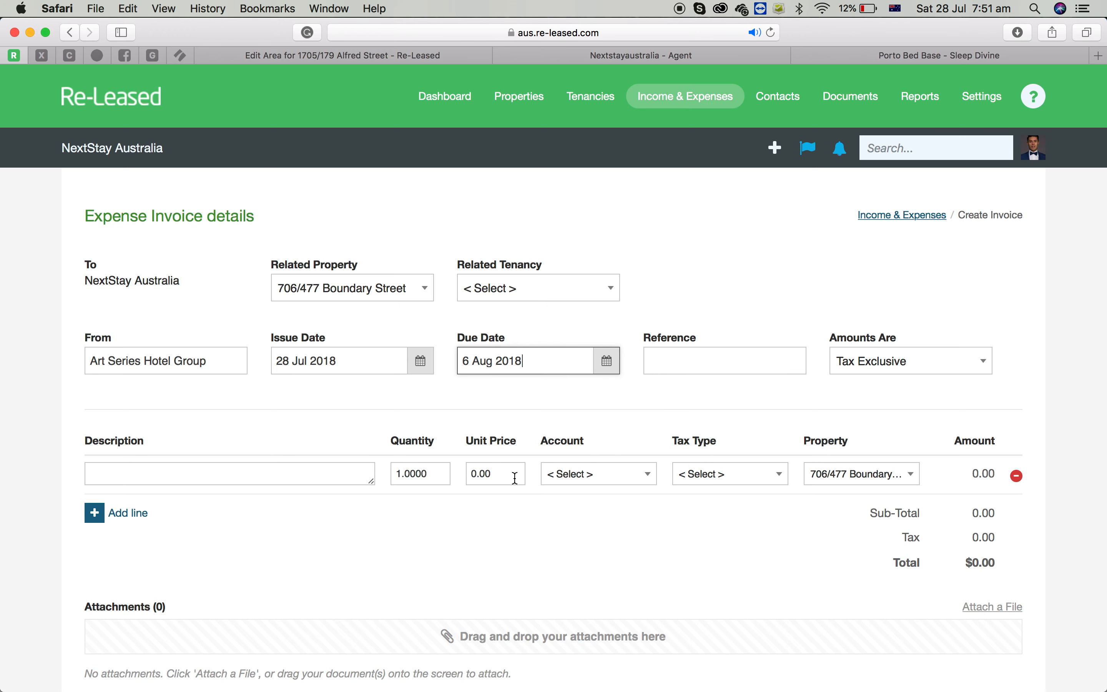
left_click(717, 368)
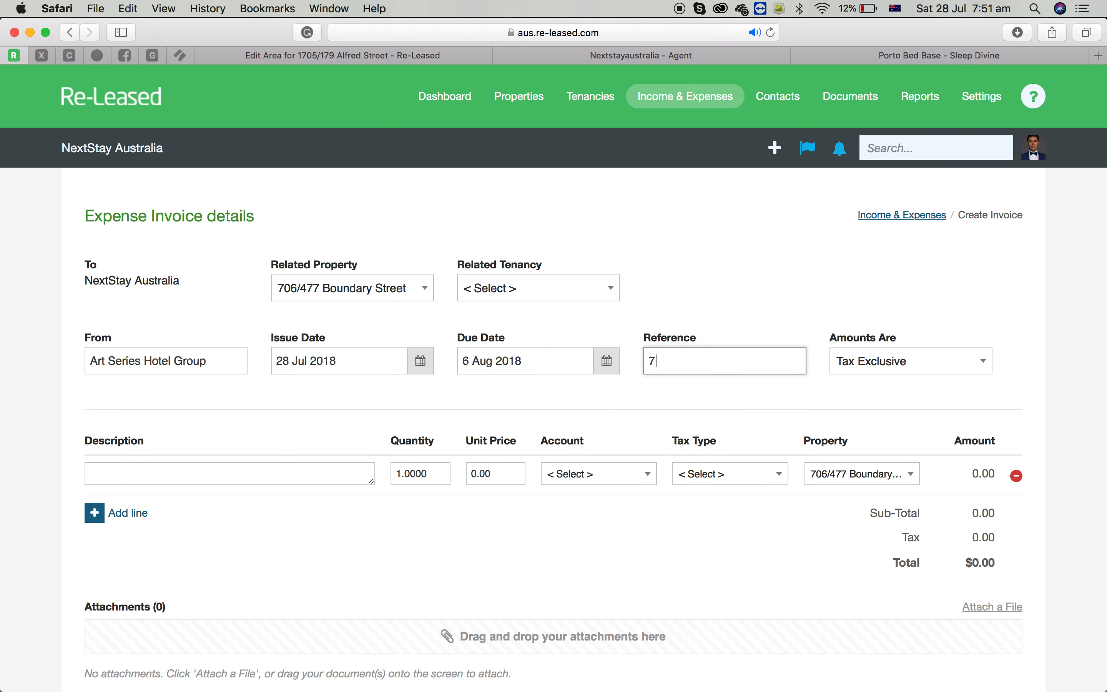
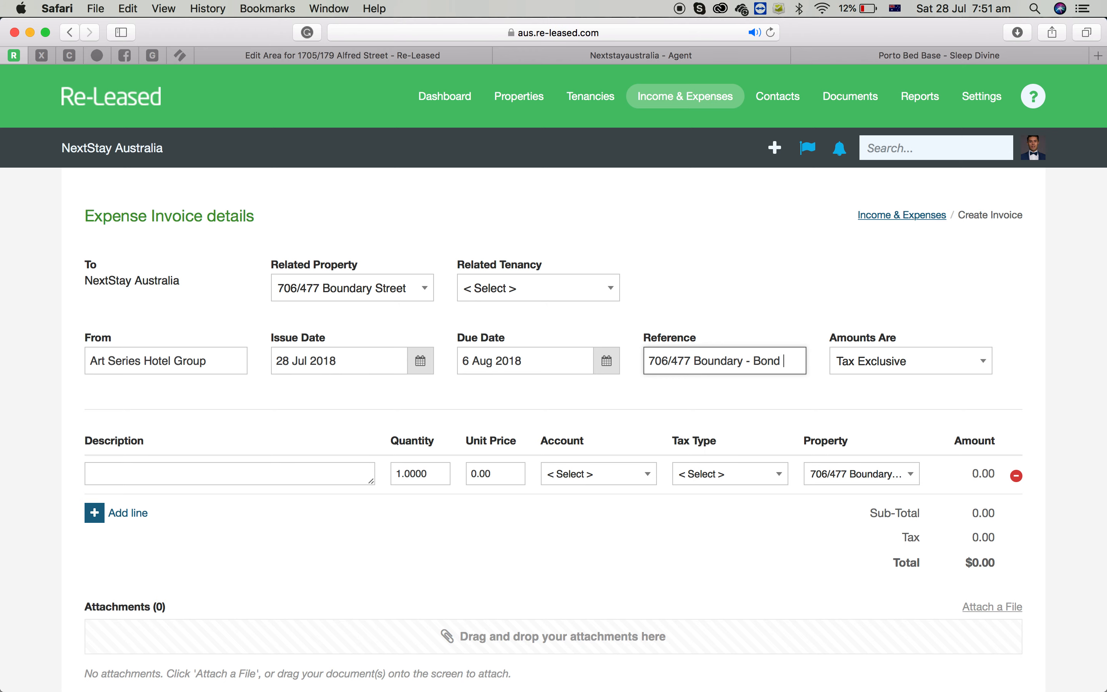
type("Payment")
Copy the reference into the line description and set the unit price to 1660.
key("cmd+a")
key("cmd+c")
left_click(142, 470)
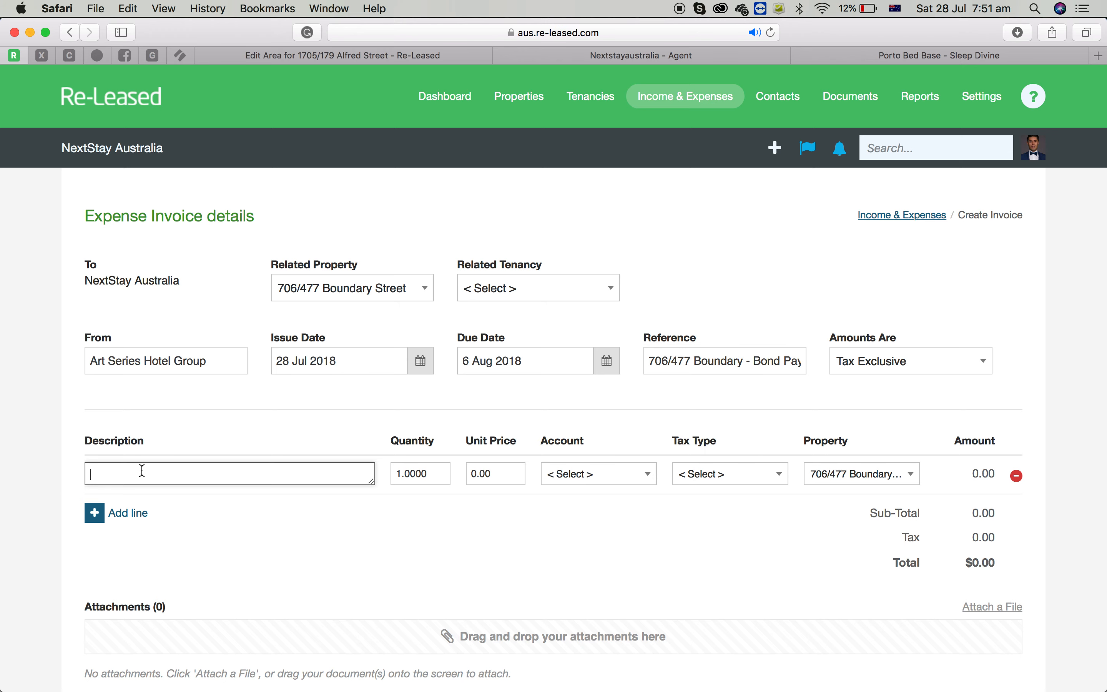
key("cmd+v")
left_click(511, 475)
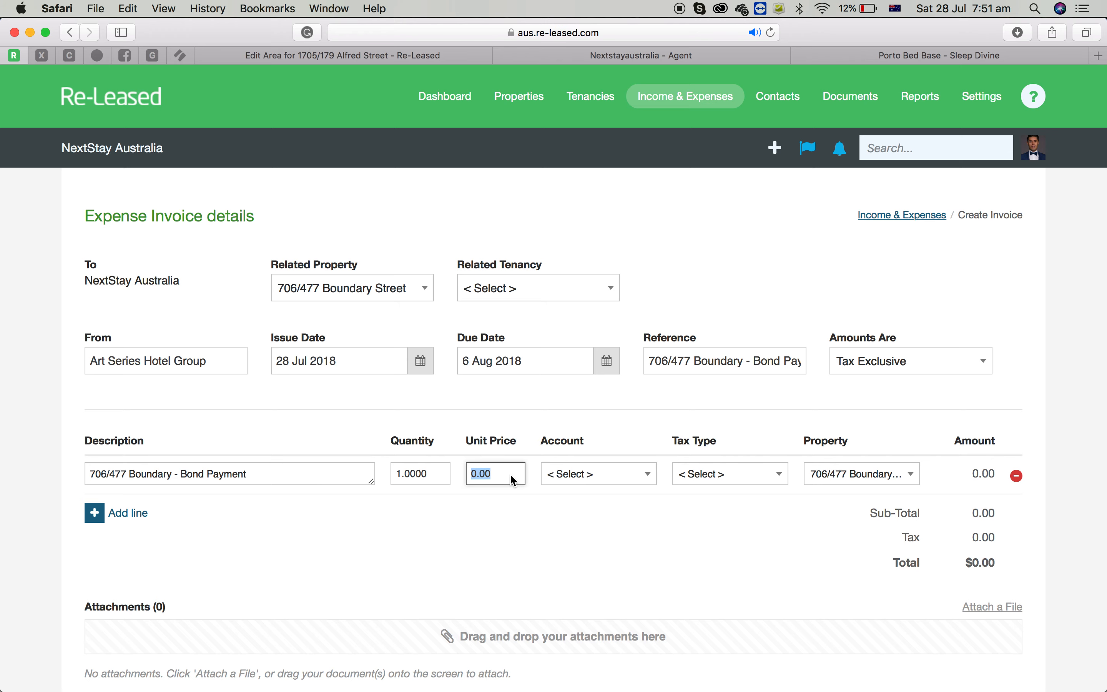
type("1660")
Assign account 611 - Property Bonds to the line, then save and approve the invoice.
left_click(625, 476)
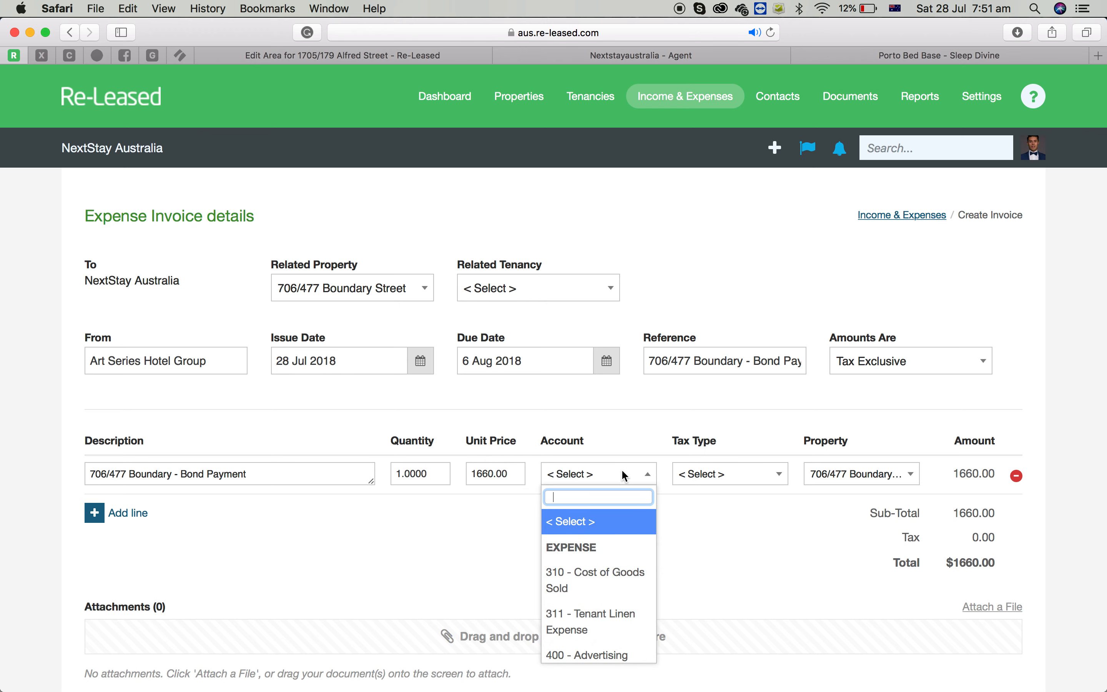
type("bond")
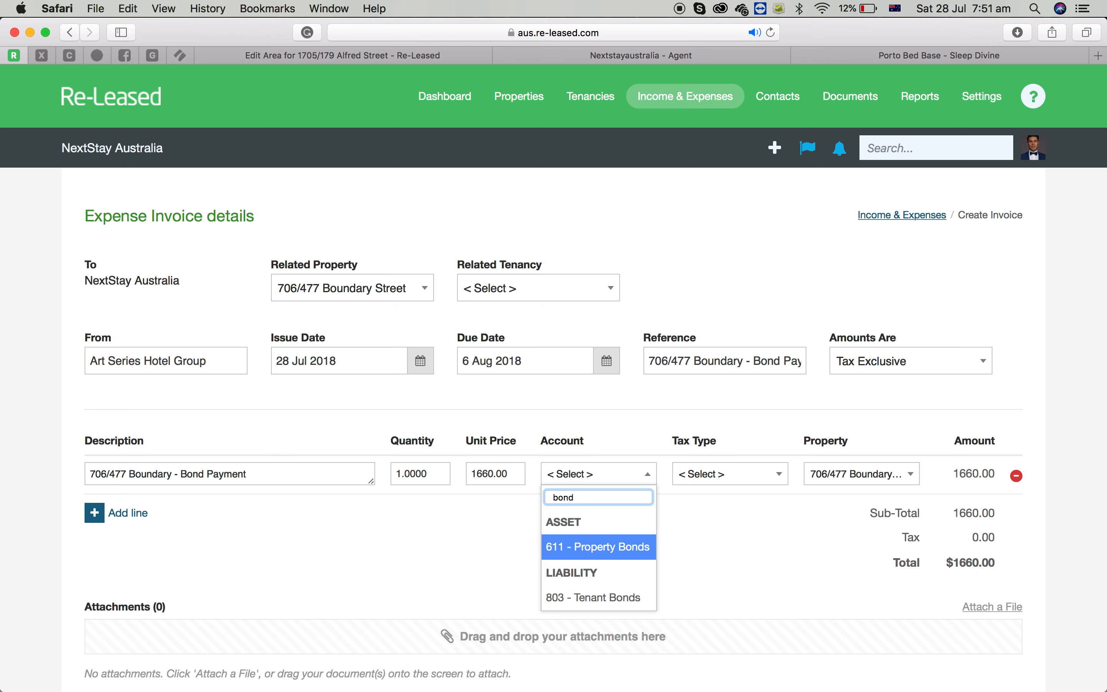
key("Return")
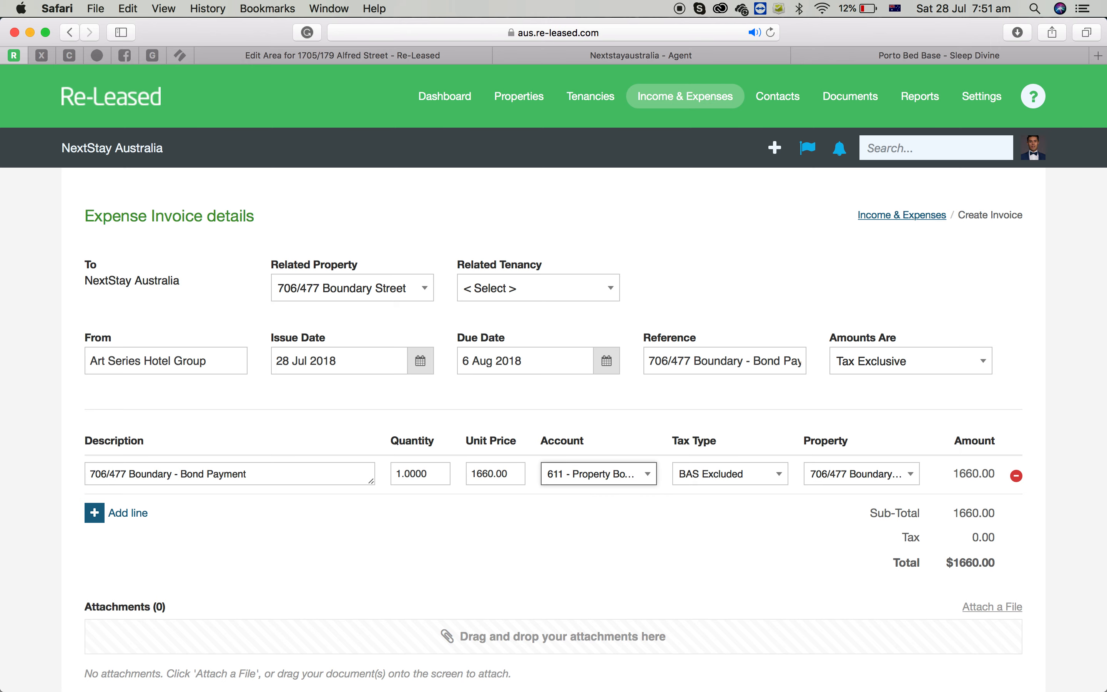
scroll(780, 538, "down", 5)
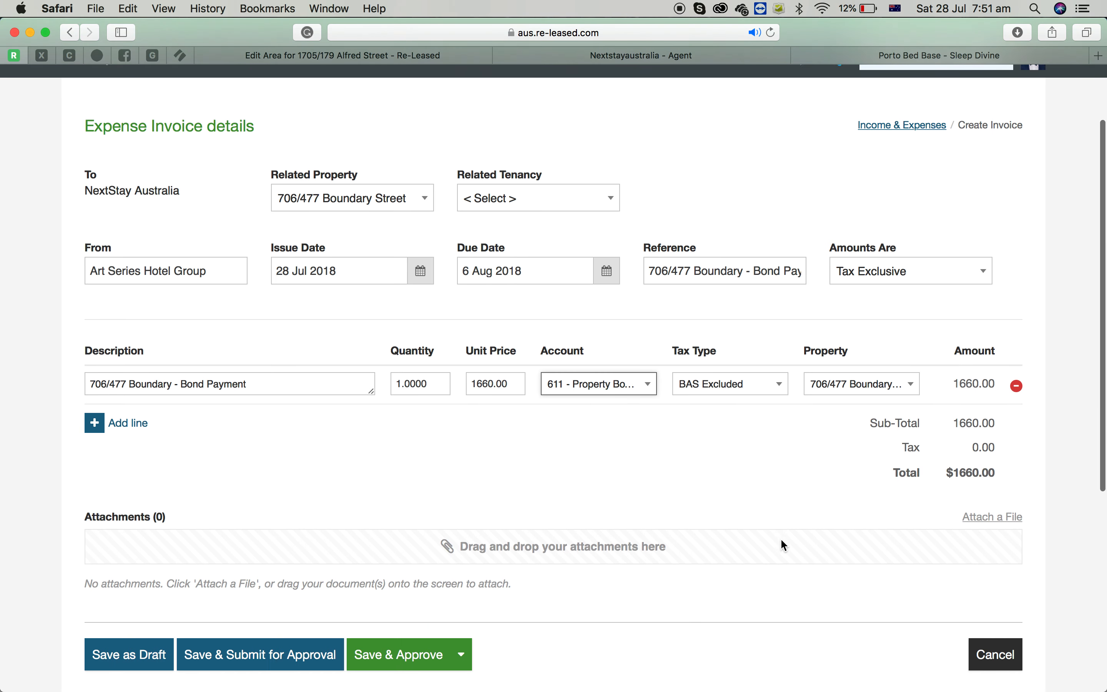
left_click(407, 617)
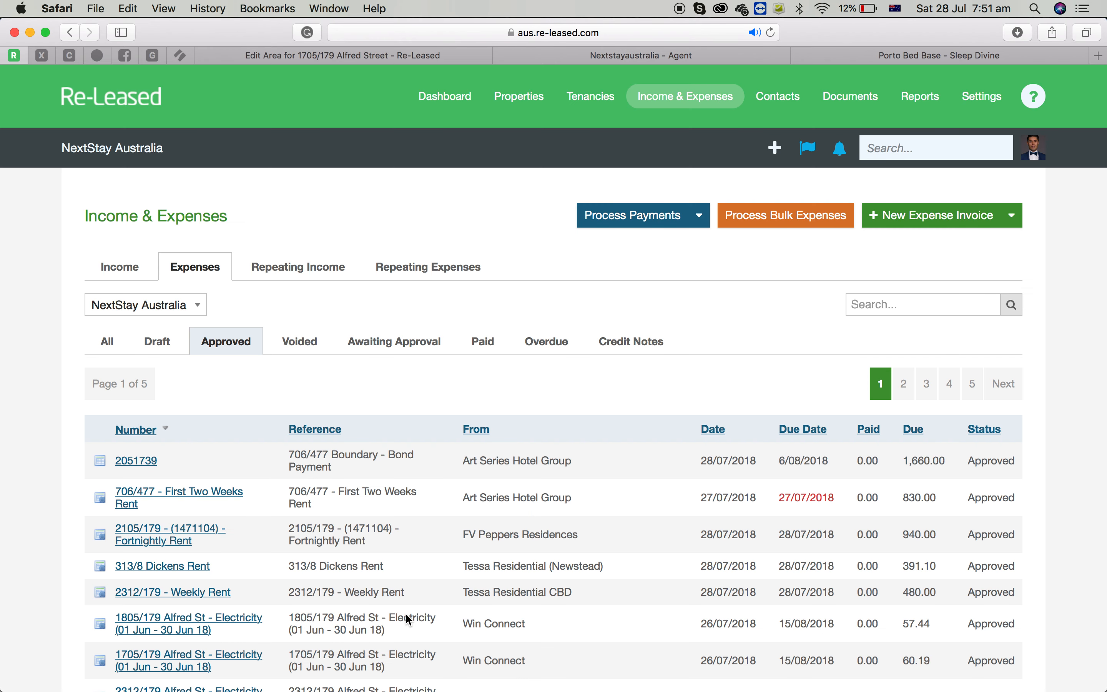
Search for 706 and review the property's invoices and the approved expense invoices list.
left_click(913, 143)
type("706")
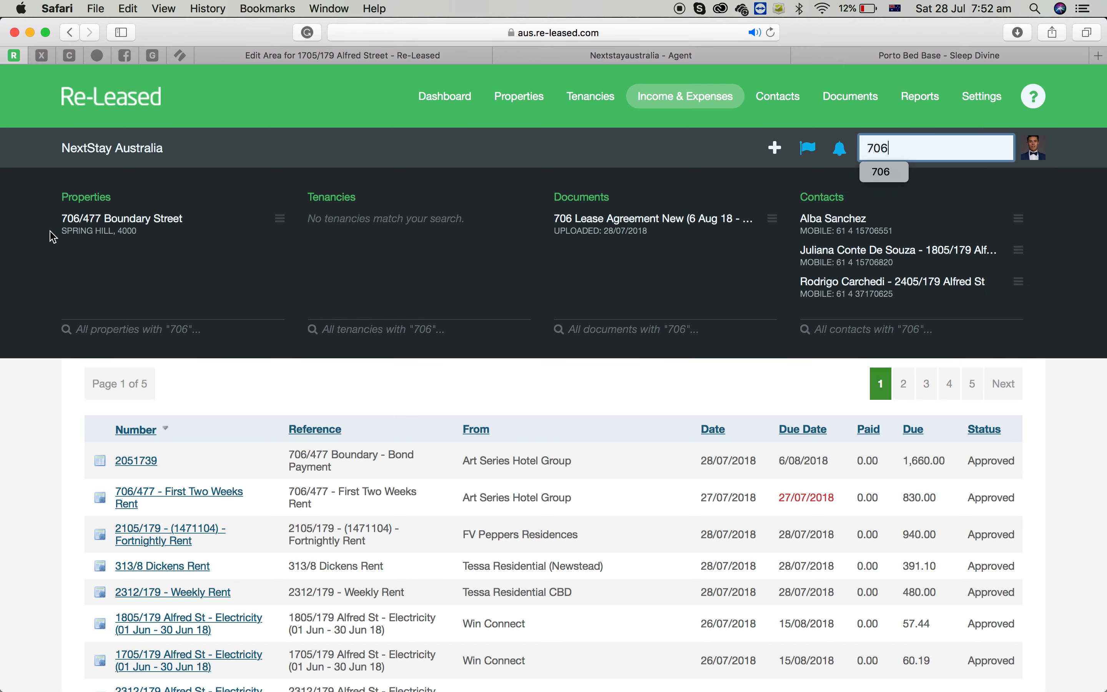
left_click(113, 223)
scroll(524, 396, "down", 7)
scroll(141, 371, "up", 2)
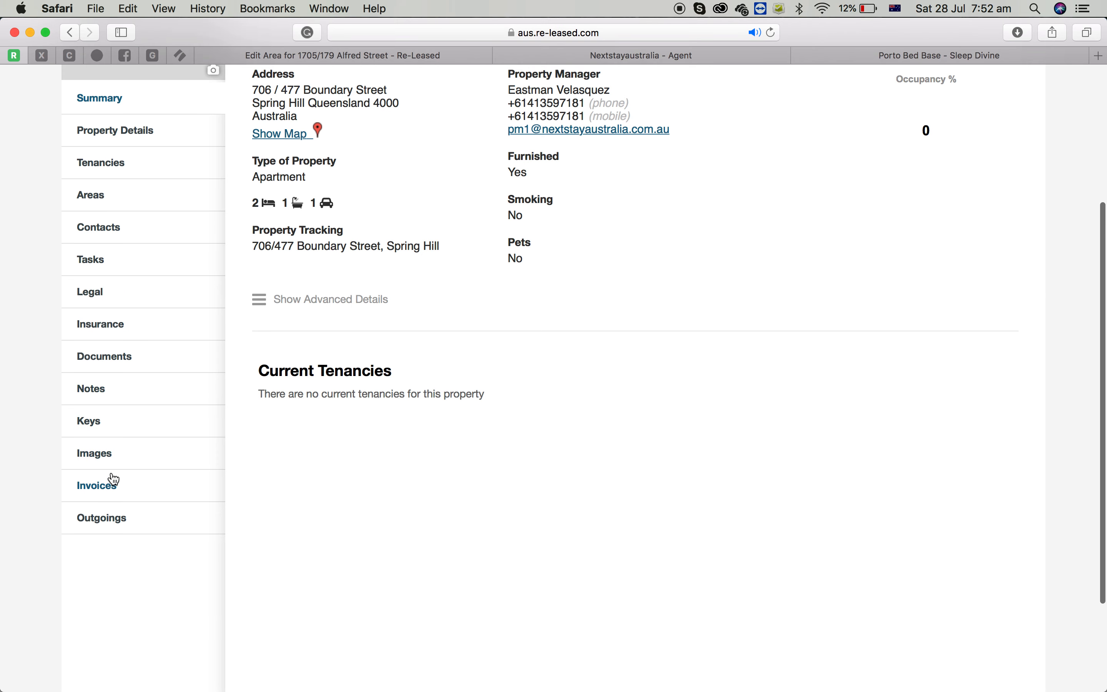
left_click(110, 484)
scroll(474, 376, "up", 5)
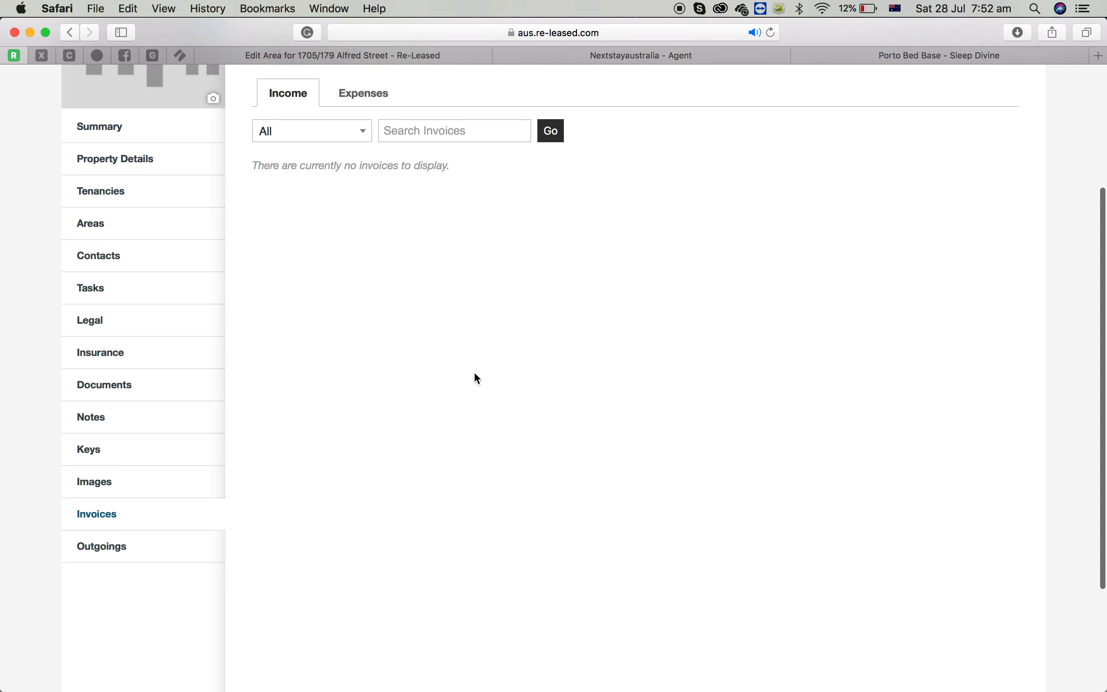
left_click(377, 229)
scroll(809, 353, "up", 2)
left_click(679, 98)
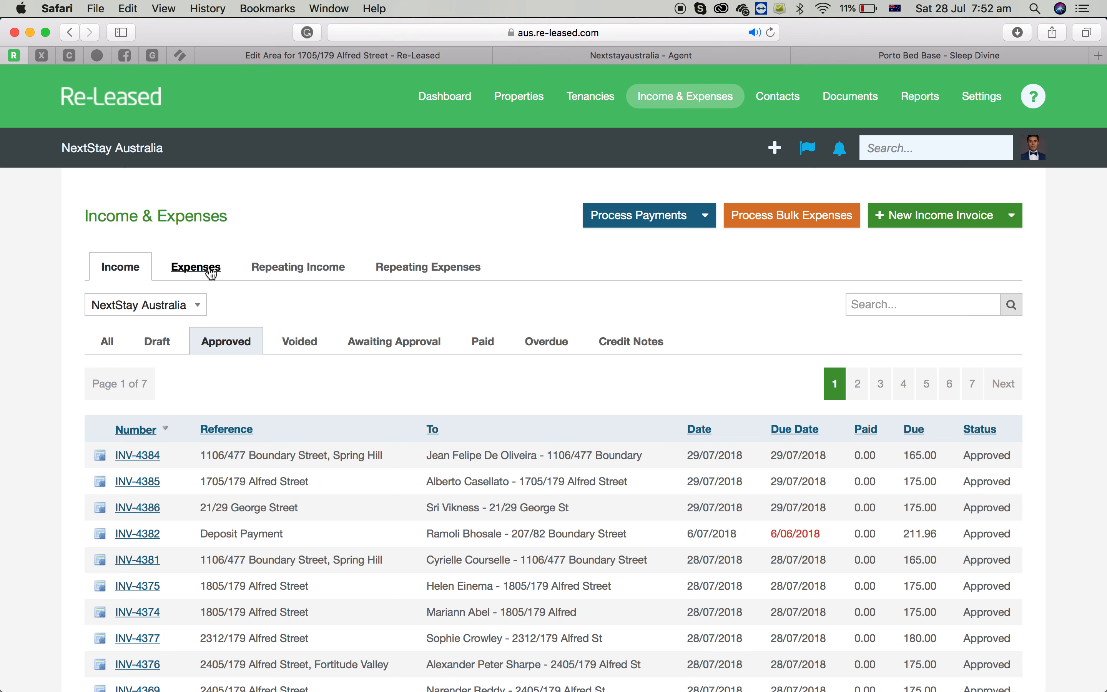
left_click(213, 271)
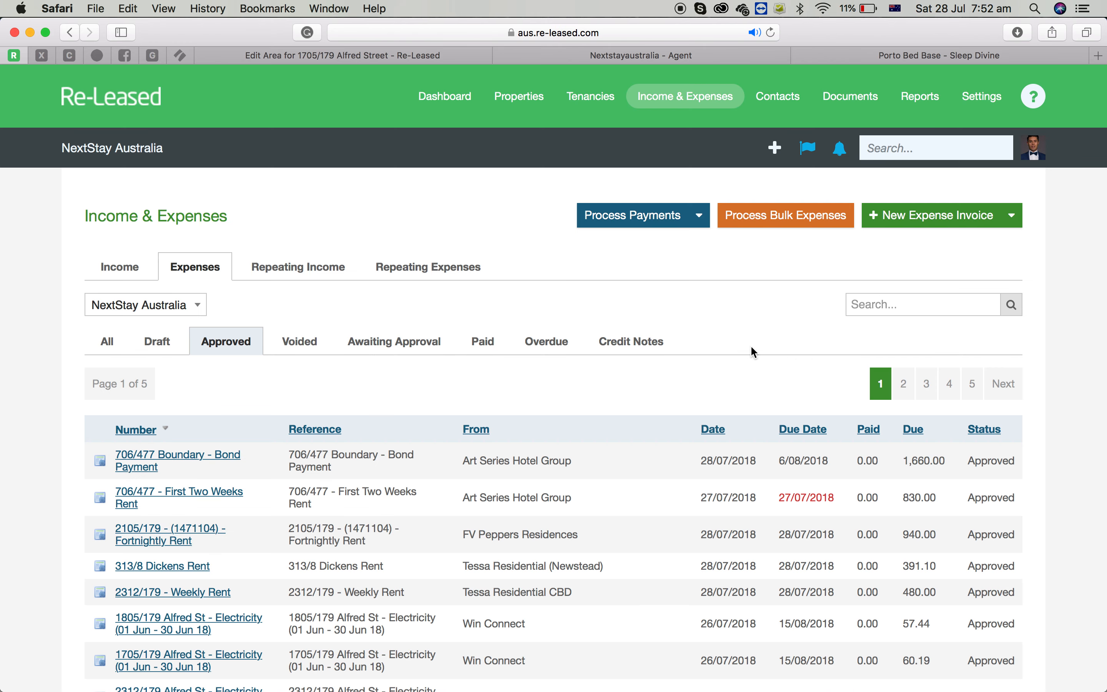
left_click(944, 218)
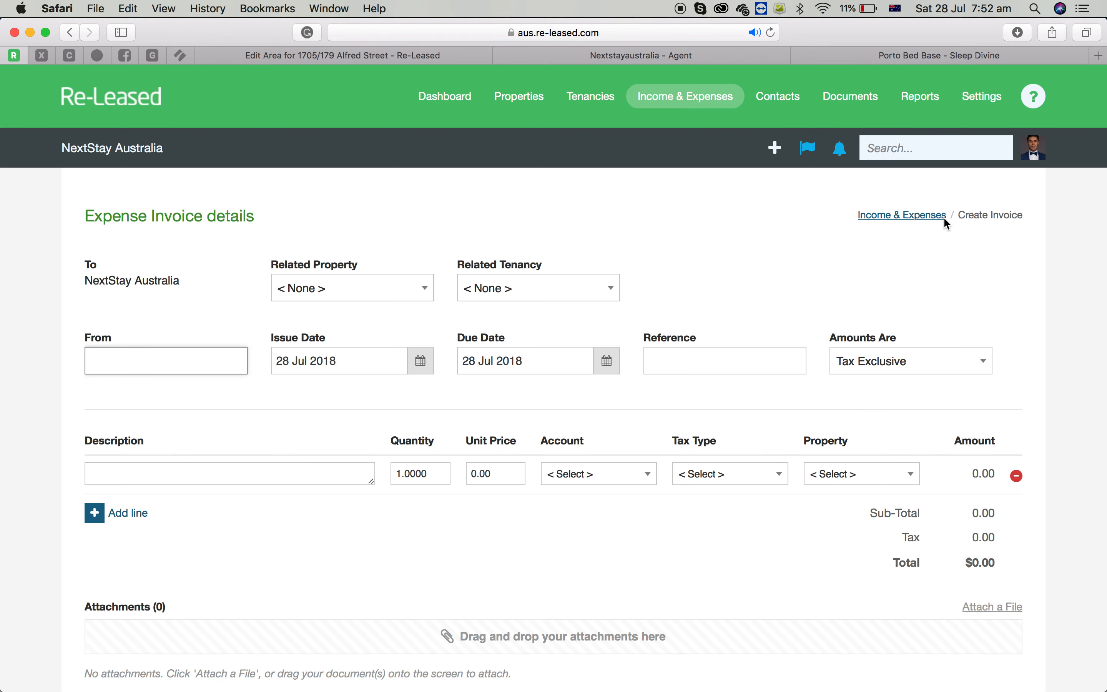
left_click(404, 291)
type("706")
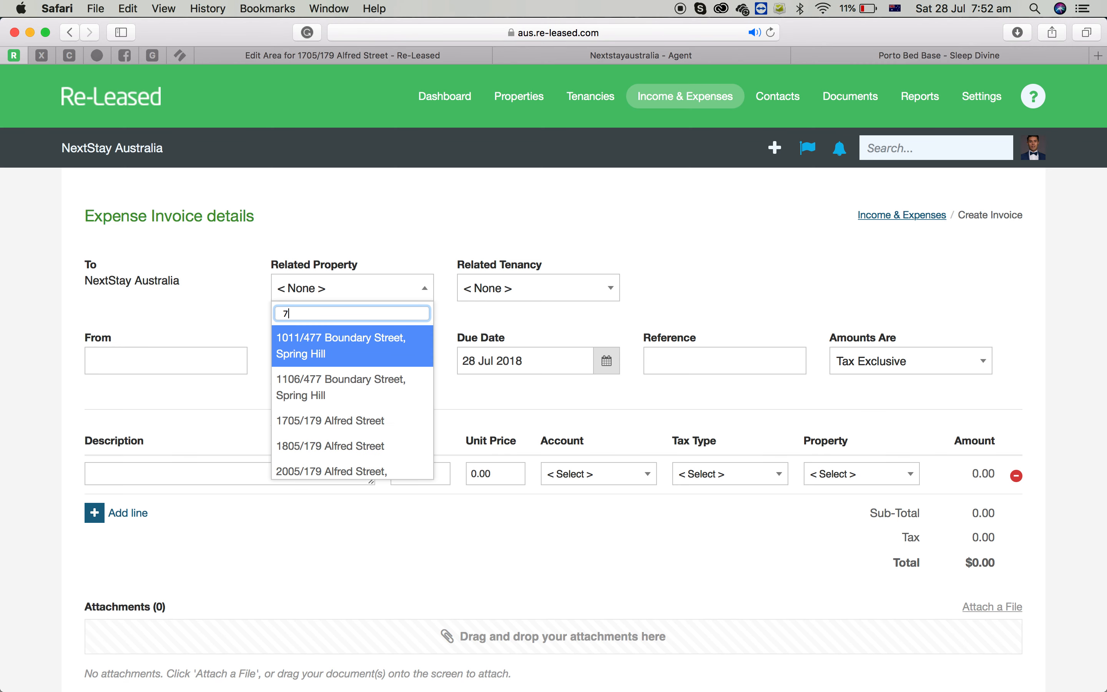
key("Return")
left_click(168, 361)
type("art")
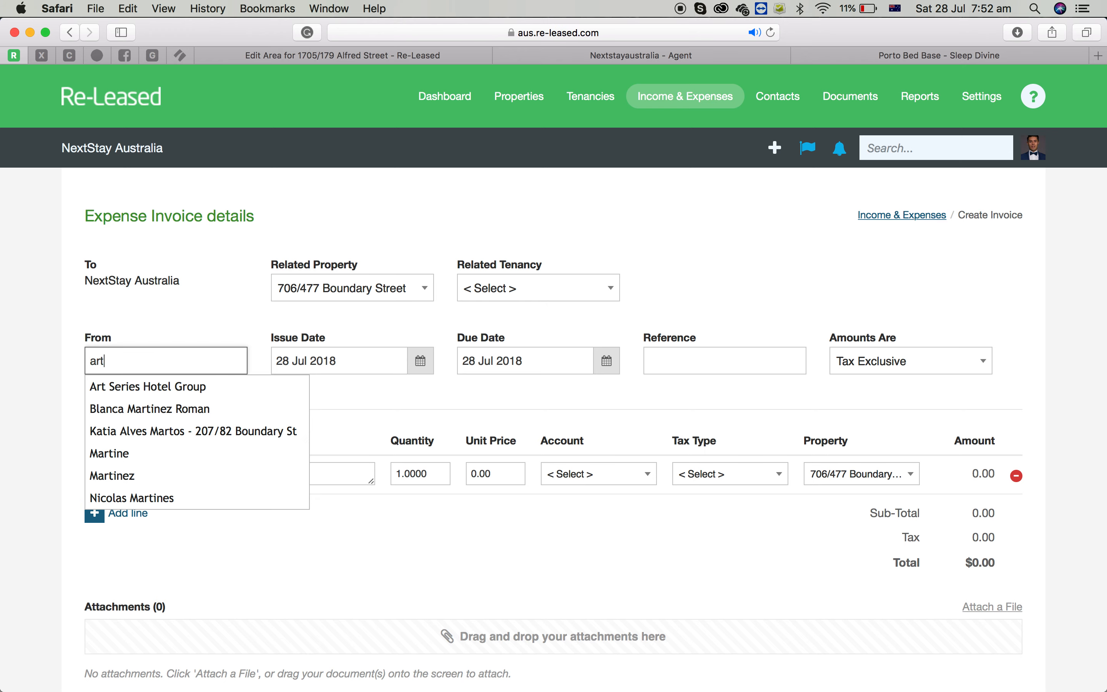